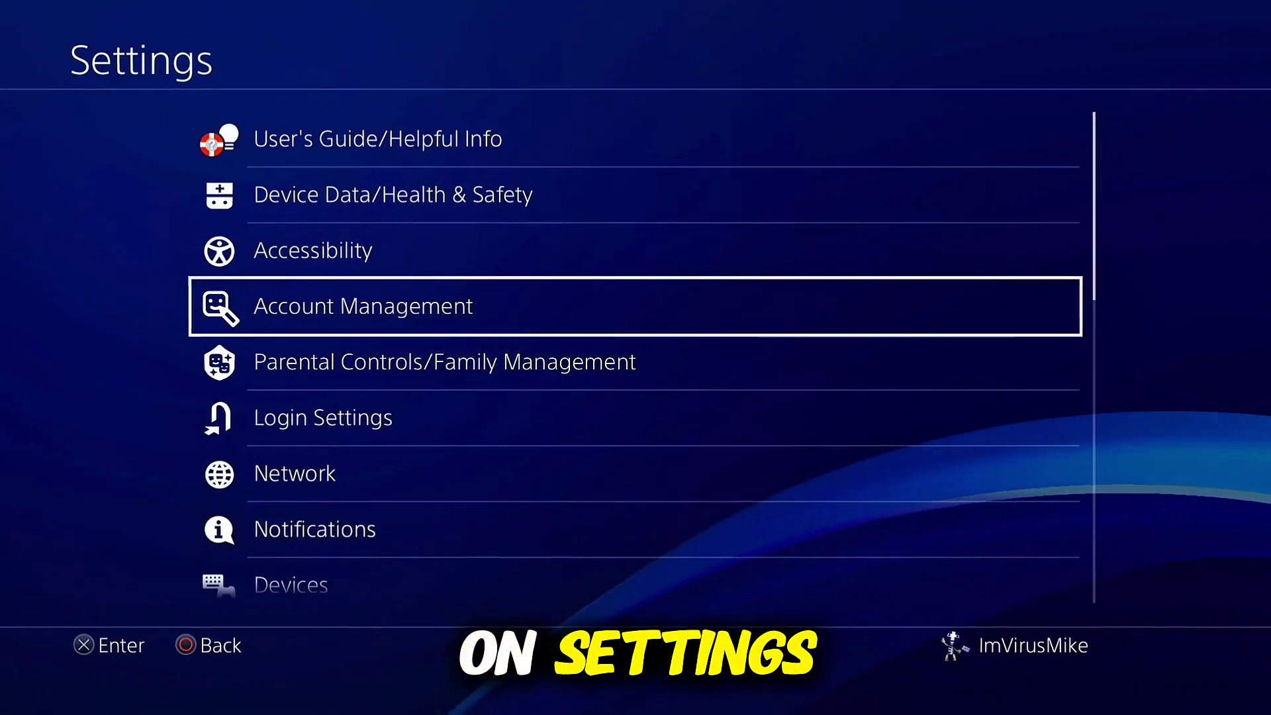
- Check the installed system software version in the console's System Information, and return to the home screen
key(Up)
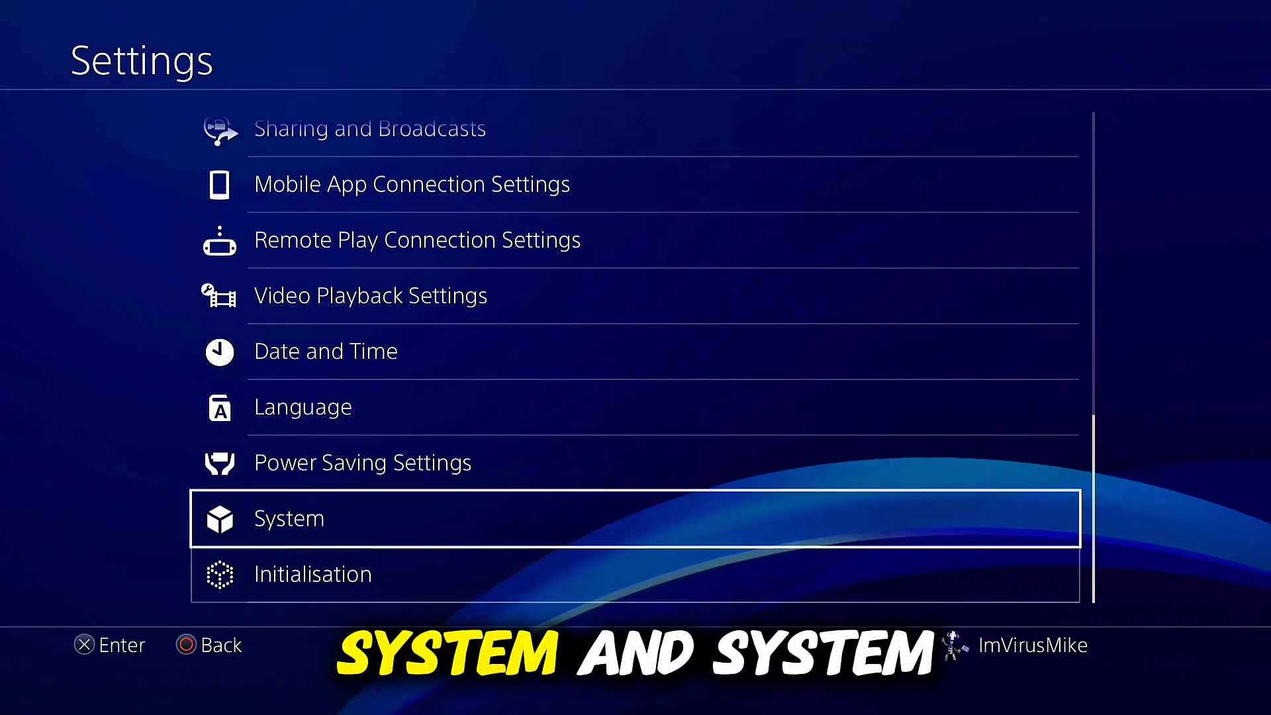
key(Return)
key(Return)
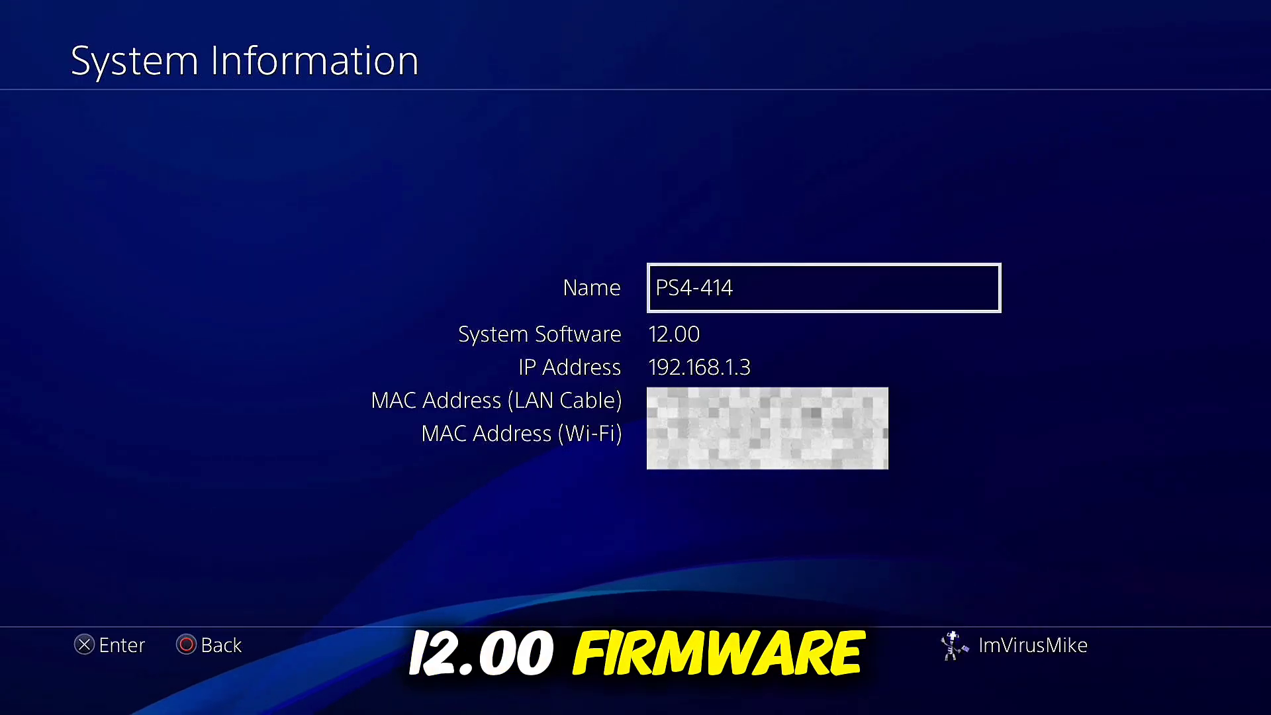
key(Escape)
key(Escape)
key(Escape)
- Start the BD-JB Lapse 1.2 AIO disc from the home screen
key(Down)
key(Left)
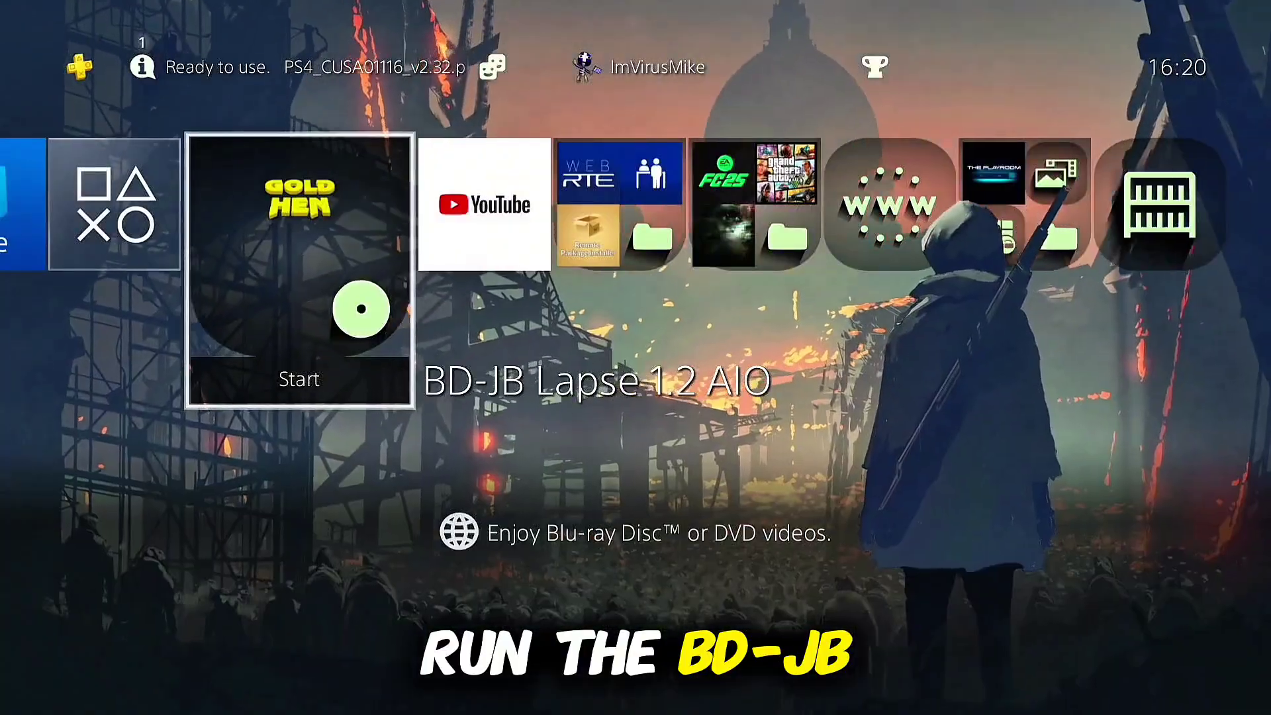
key(Return)
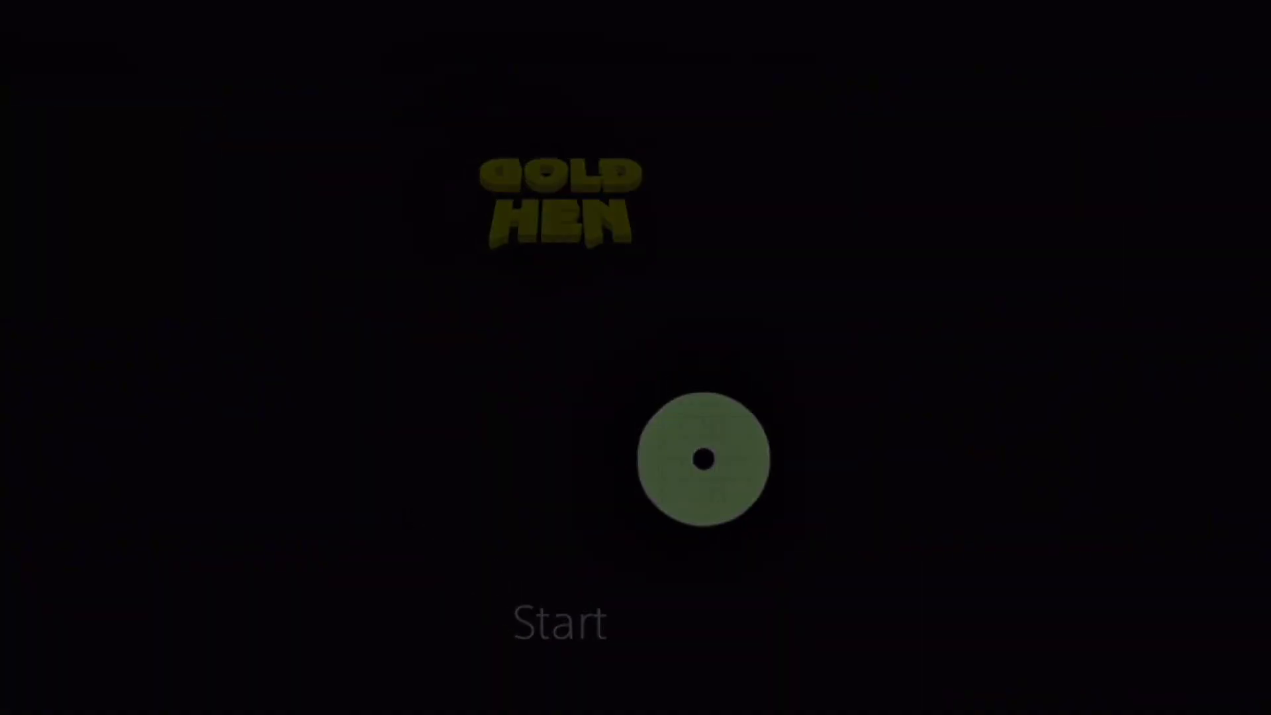
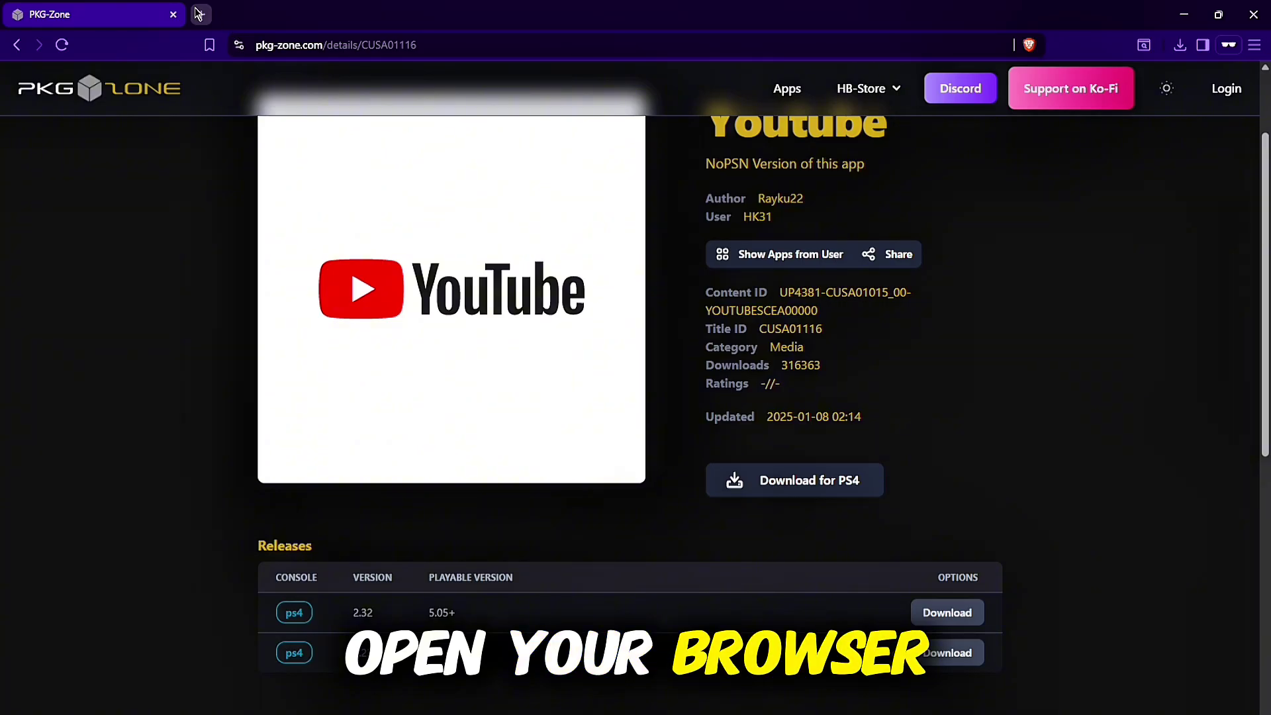
- Switch to Brave on the PC and open pkg-zone.com in a private window
click(200, 14)
click(174, 13)
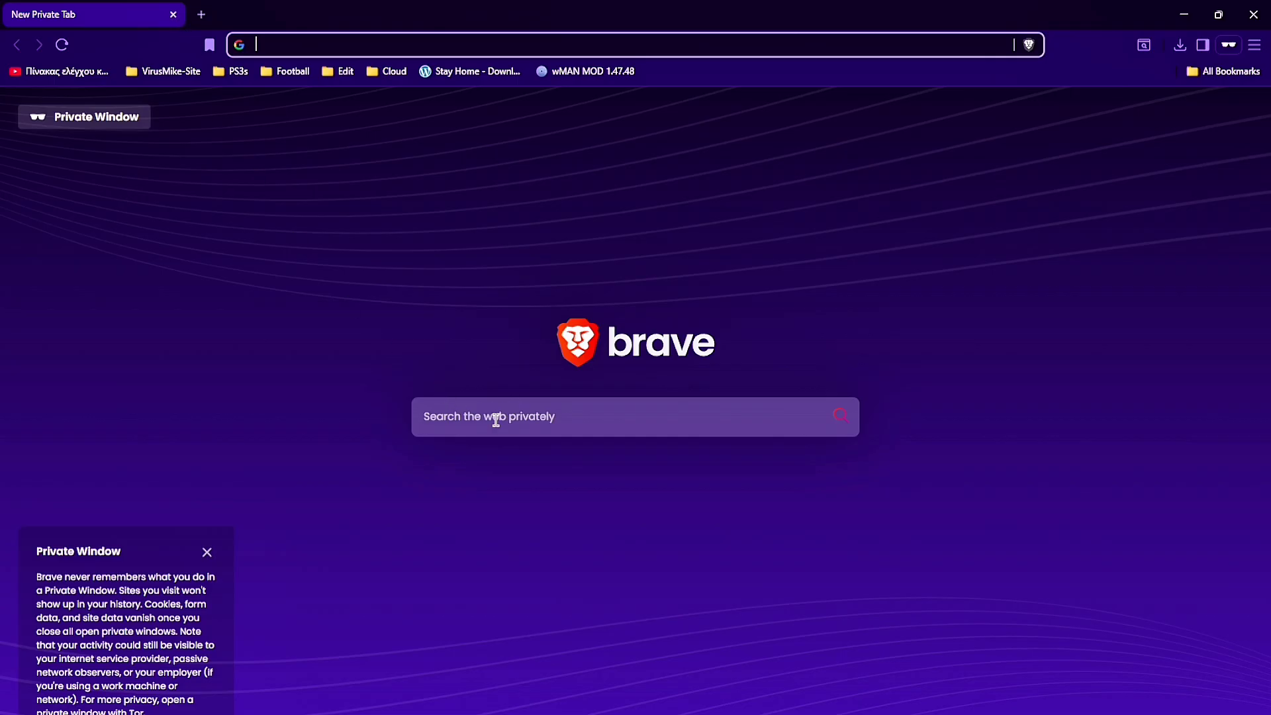
click(574, 421)
text(pkg-zone.com)
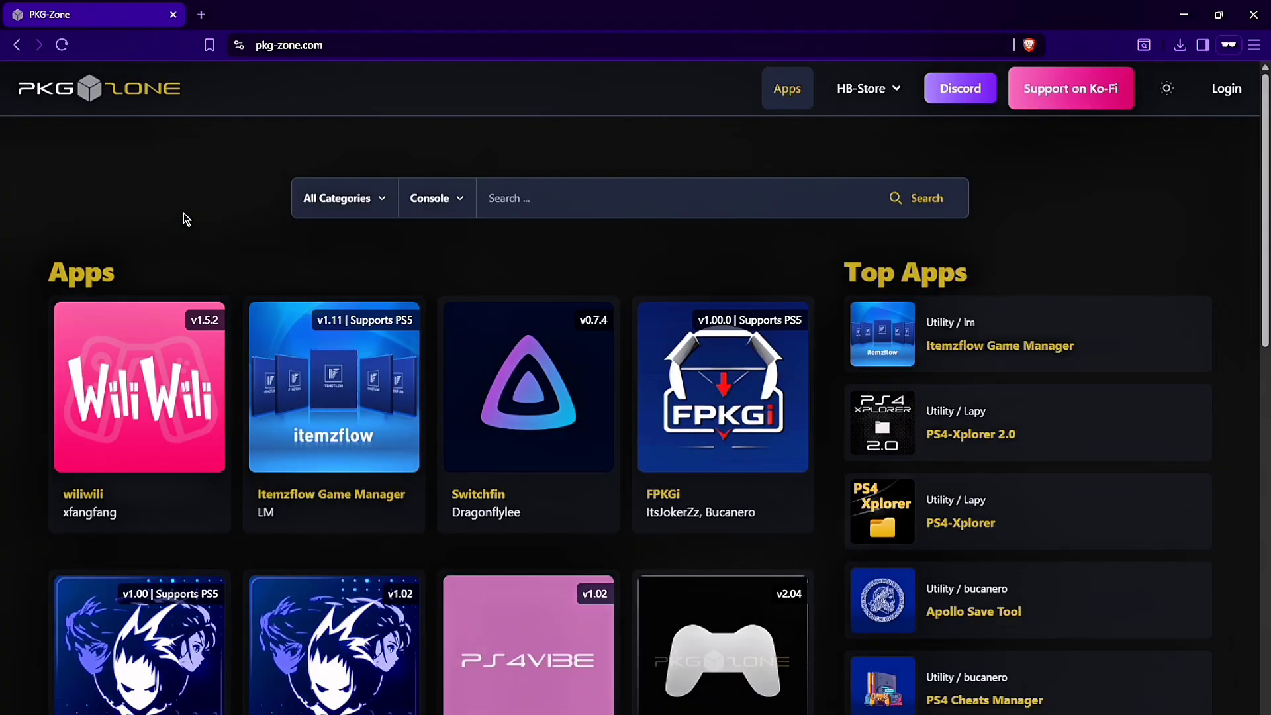
- Download the YouTube app for PS4 from its PKG-Zone details page and check the recent downloads
scroll(914, 397, down, 5)
scroll(895, 402, down, 4)
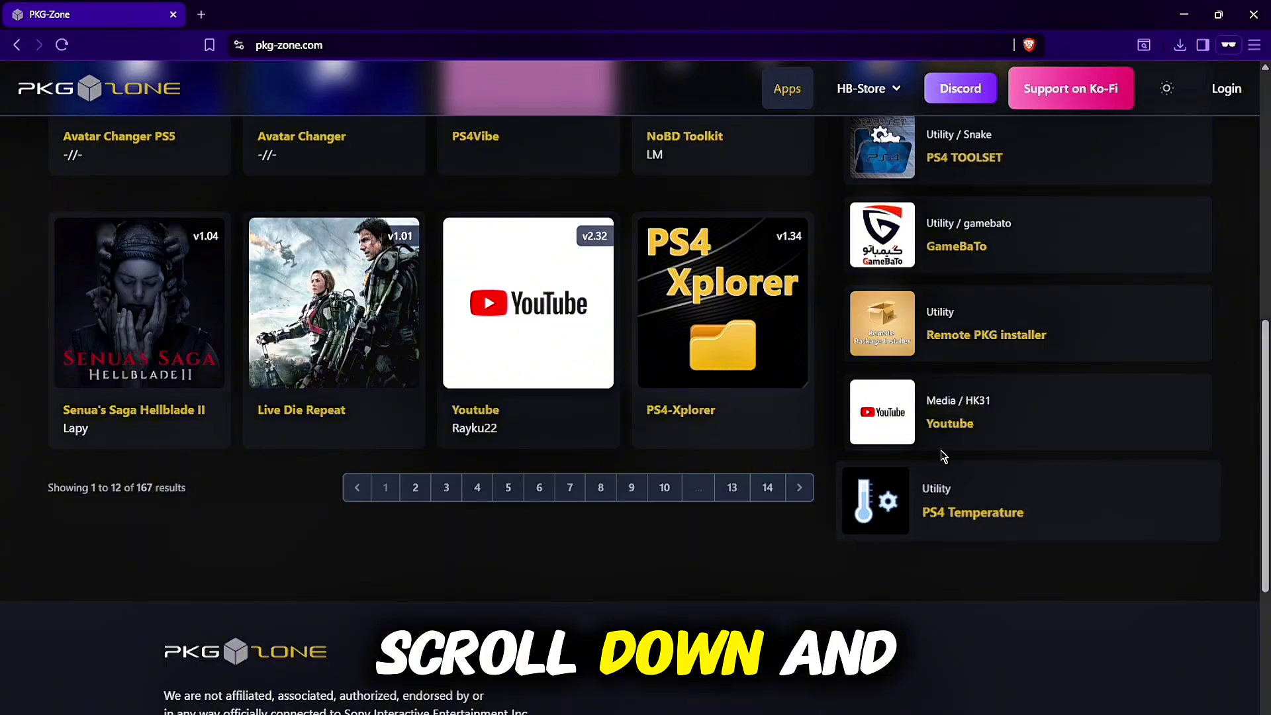
click(925, 425)
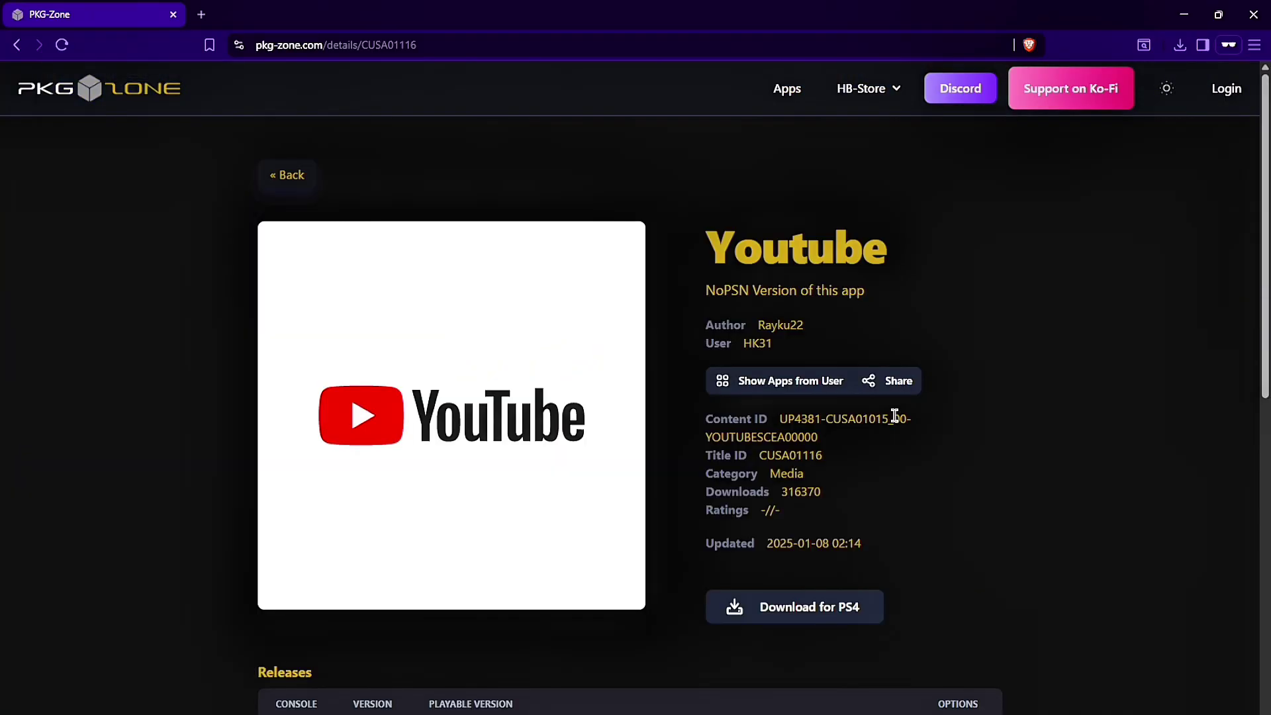
scroll(560, 465, down, 2)
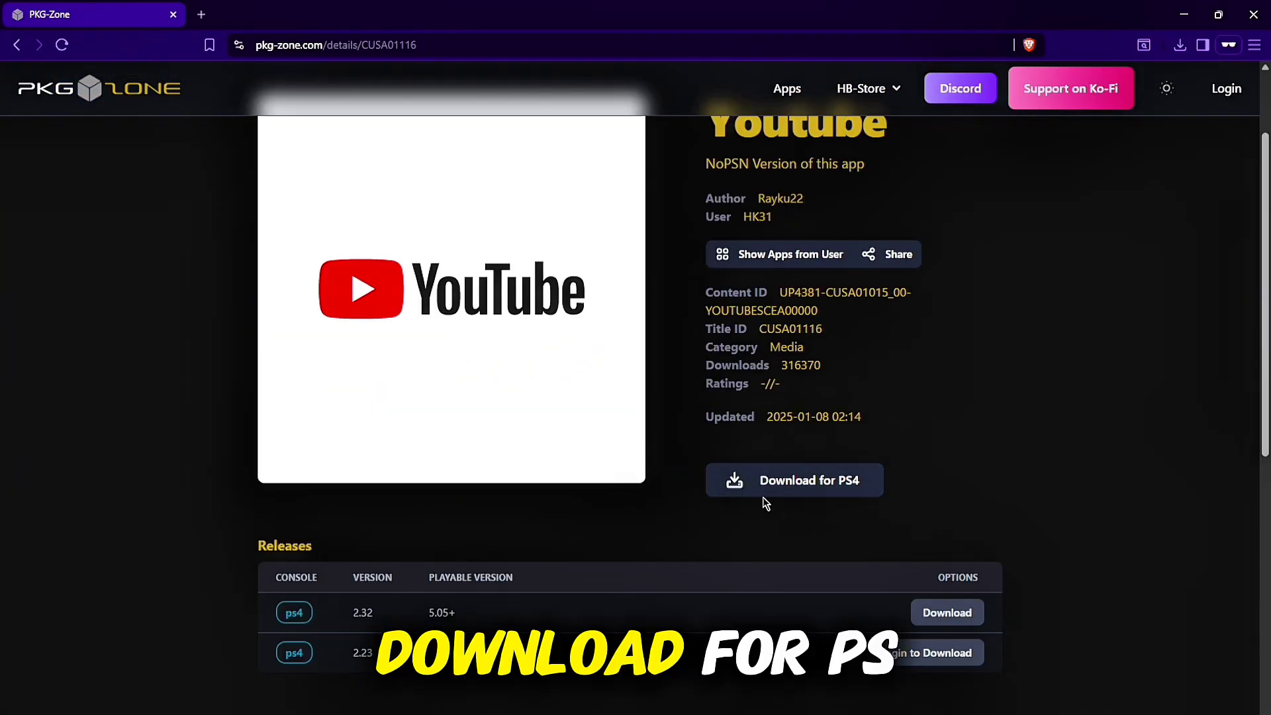
click(807, 490)
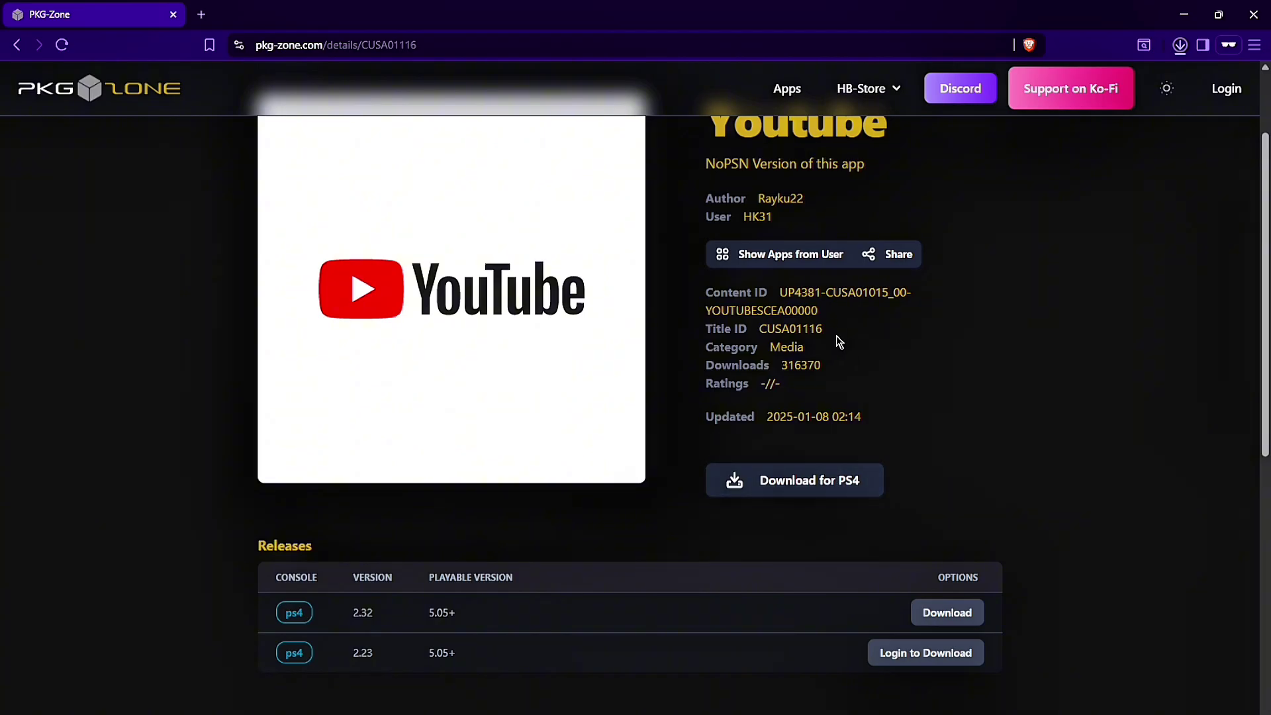
click(1176, 44)
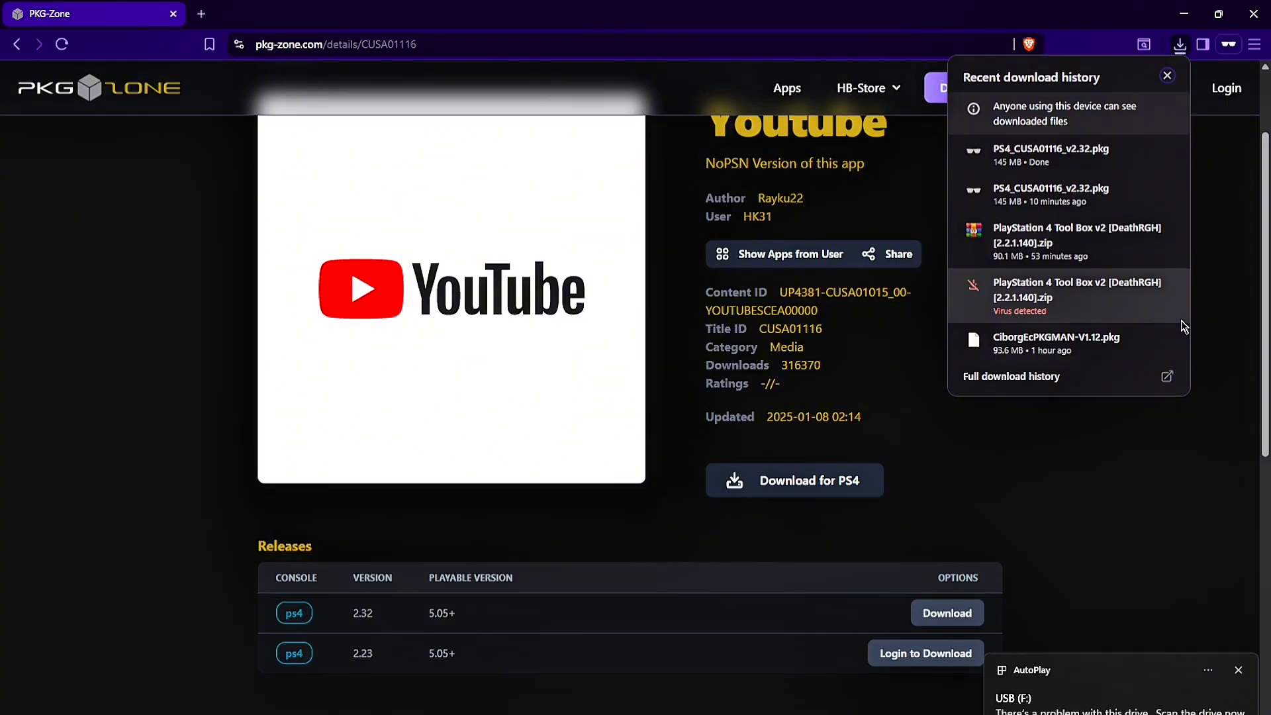
- Open the USB (F:) drive without scanning it, and copy the downloaded PS4_CUSA01116_v2.32.pkg onto it
click(1047, 689)
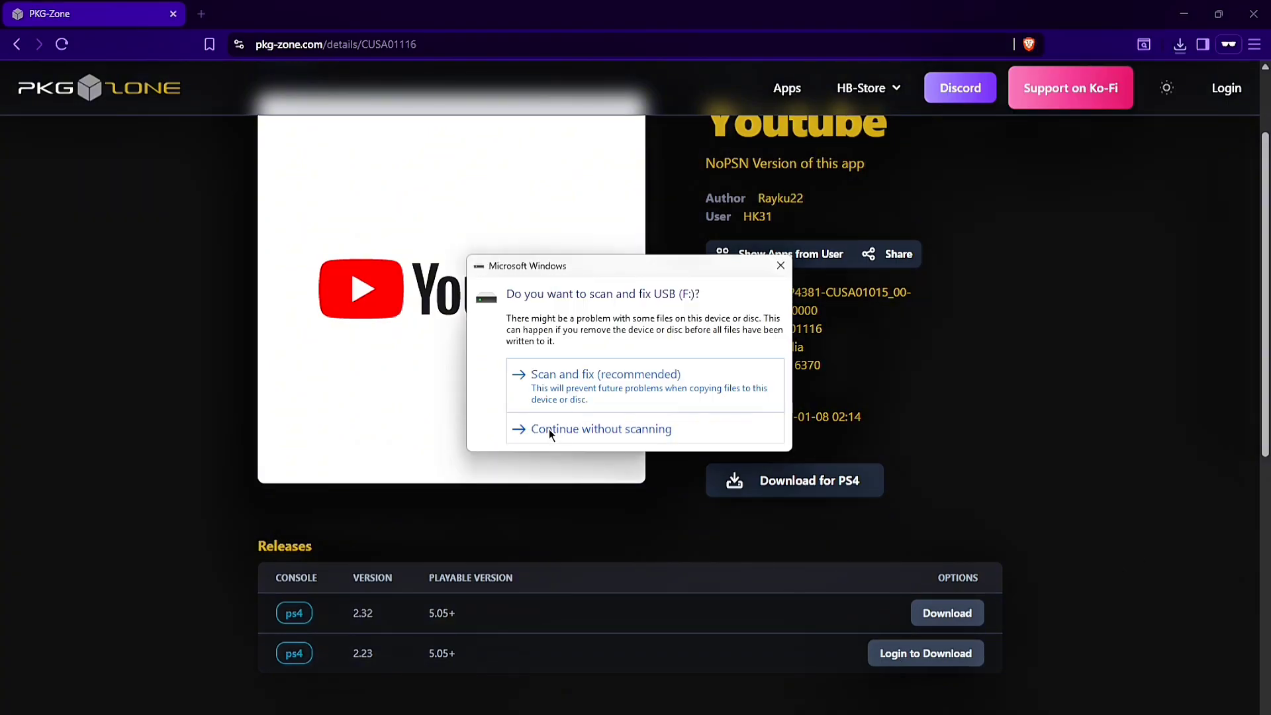
click(549, 429)
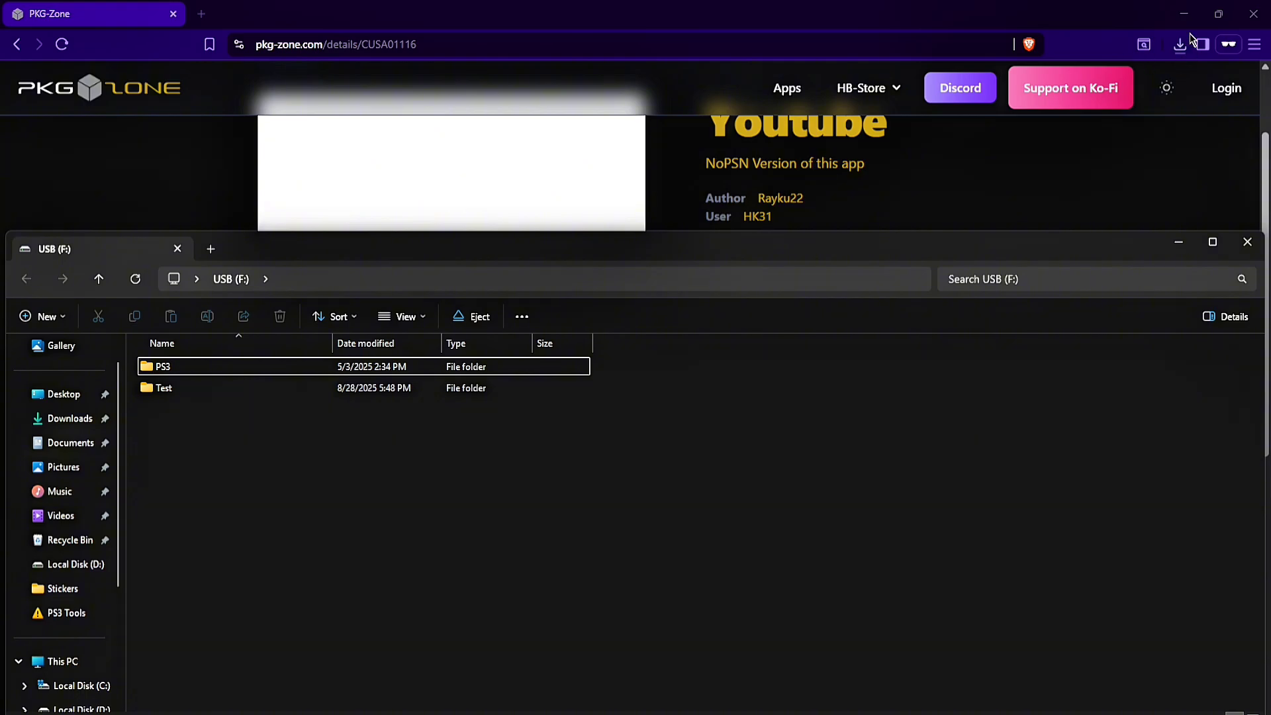
click(1180, 44)
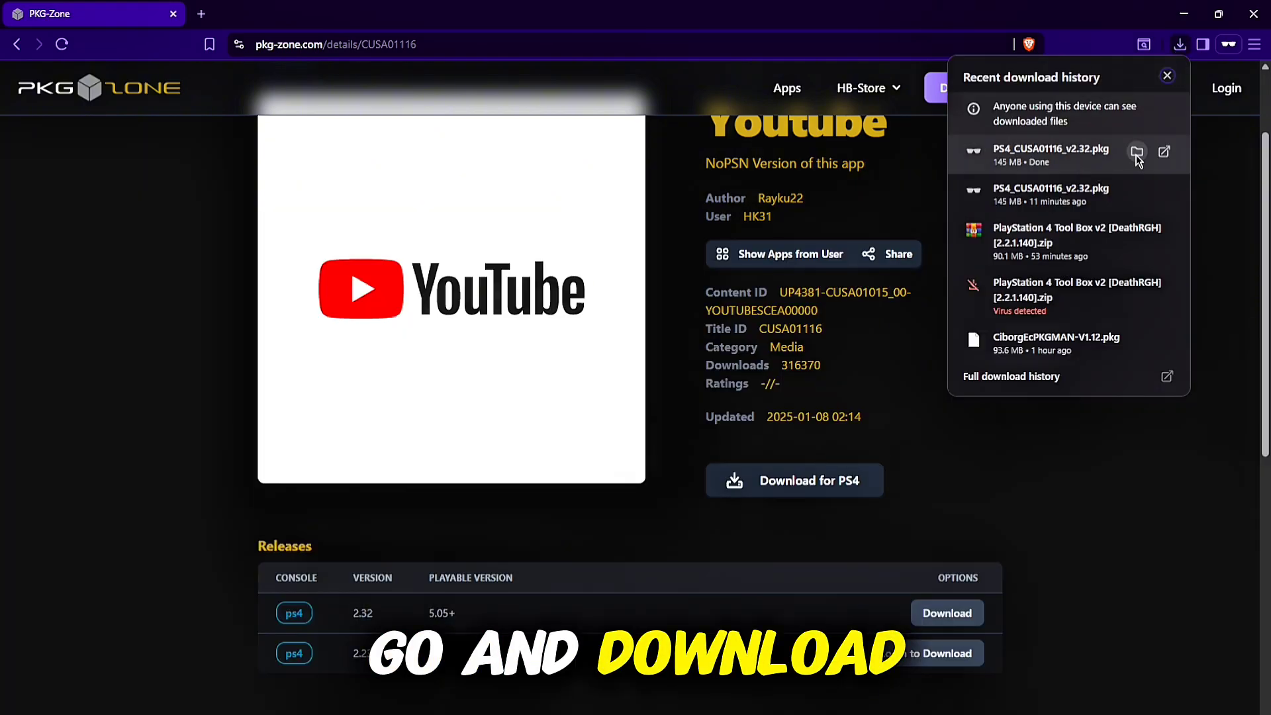
click(1136, 153)
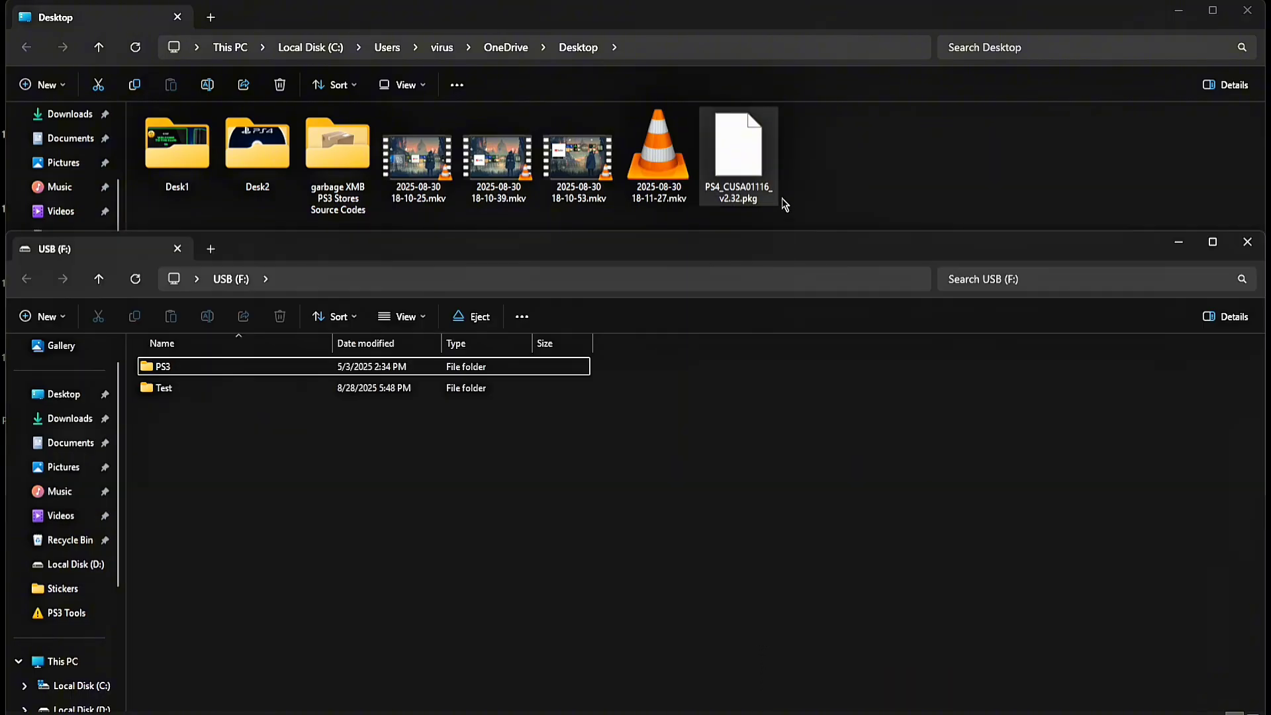
drag(761, 188, 494, 579)
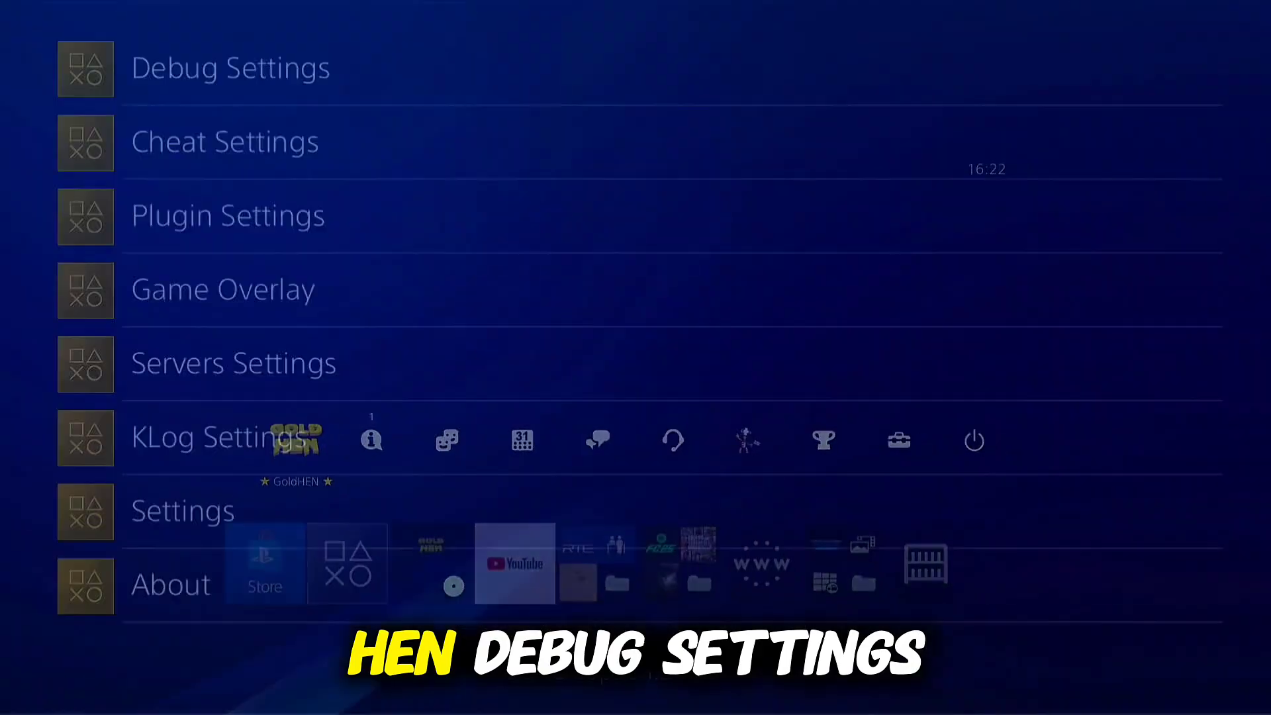
- On the PS4, set Package Source to All in GoldHEN's Debug Settings and open the Package Installer
key(Return)
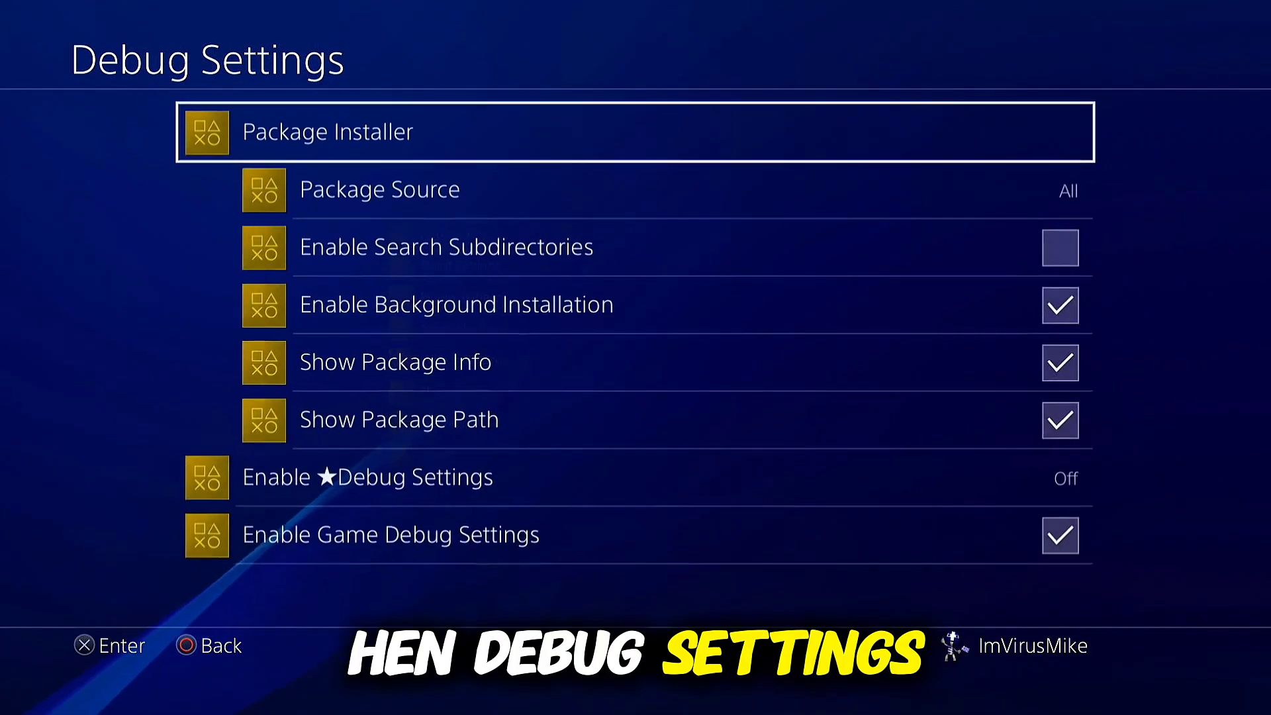
key(Down)
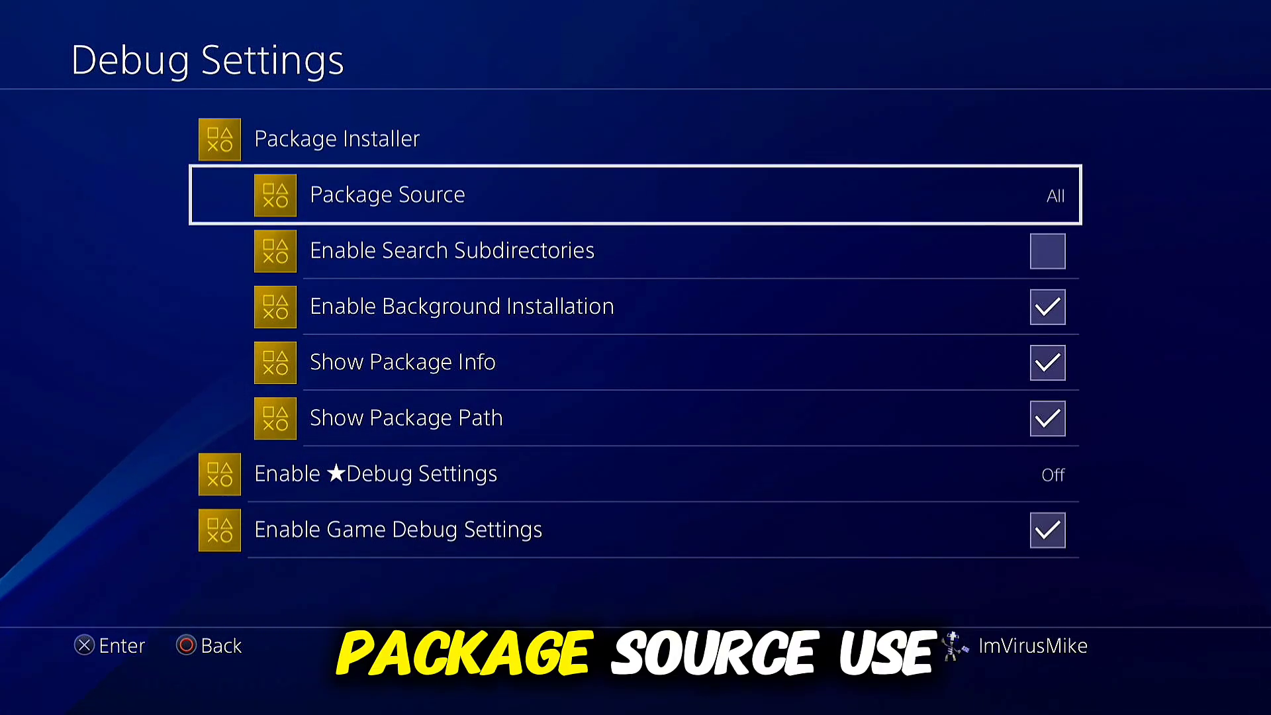
key(Return)
key(Return)
key(Up)
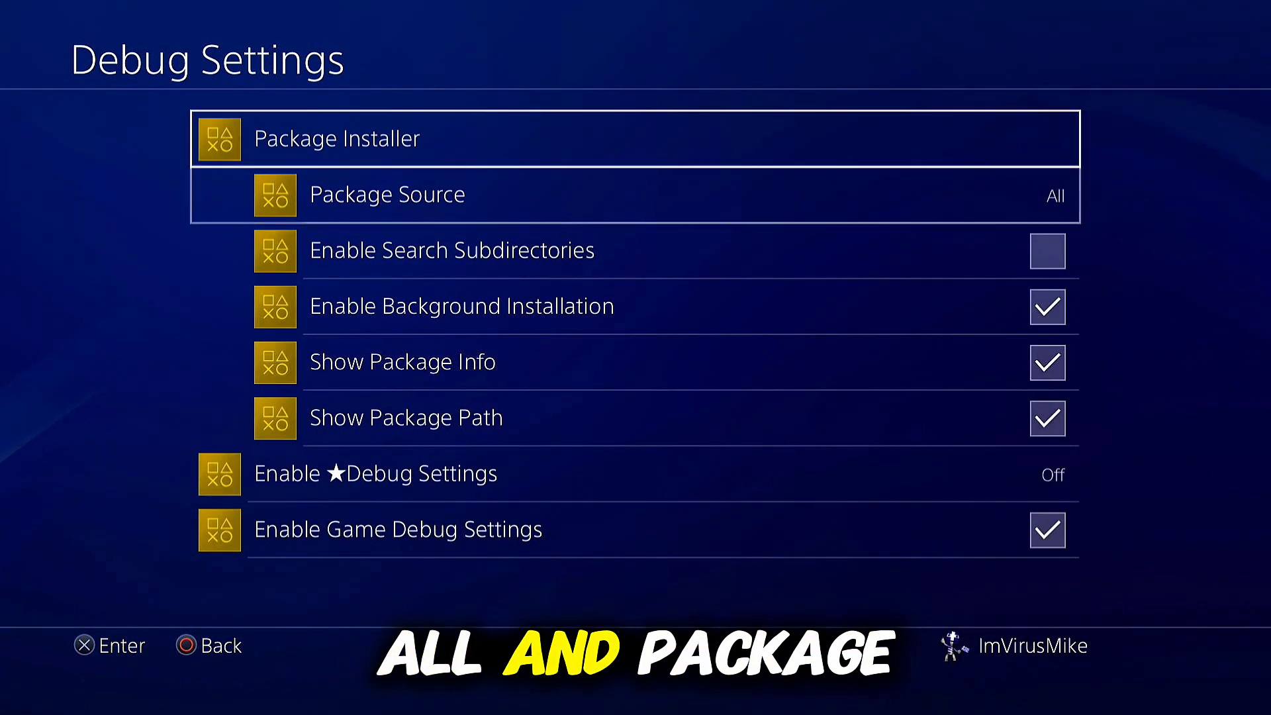
key(Return)
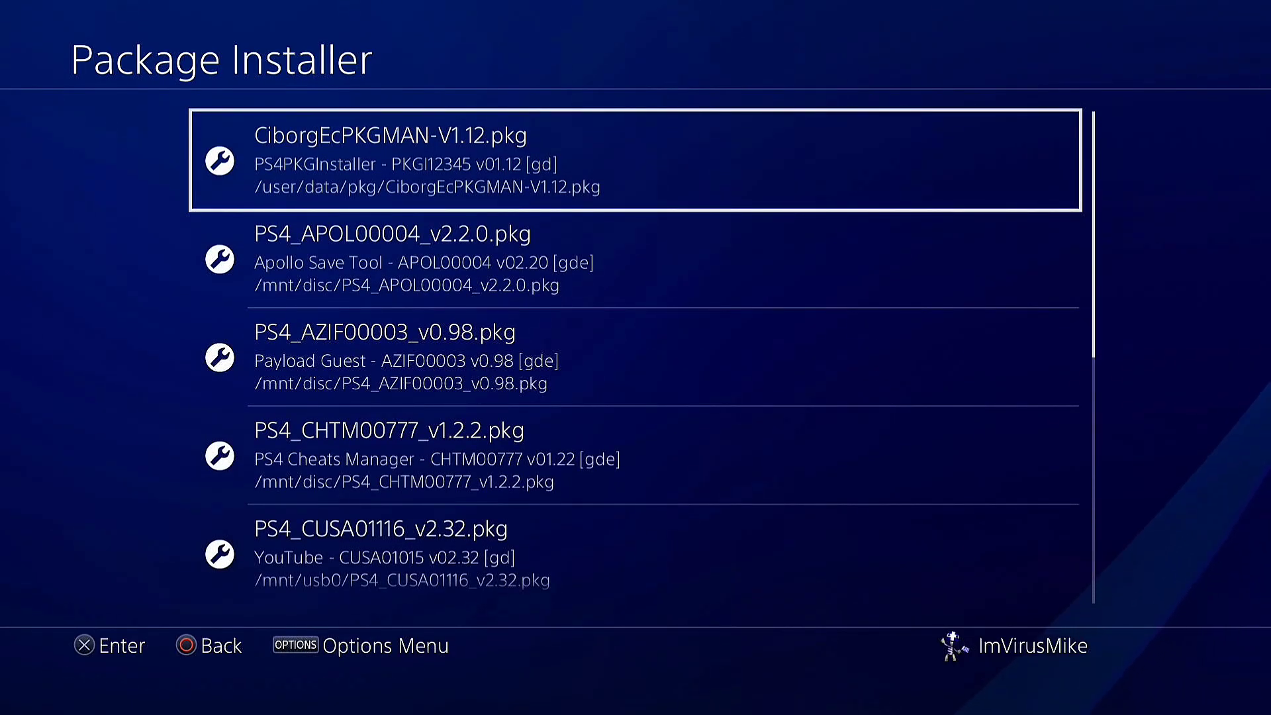
- Try to install PS4_CUSA01116_v2.32.pkg from the USB drive, and leave the Package Installer
key(Down)
key(Down)
key(Down)
key(Down)
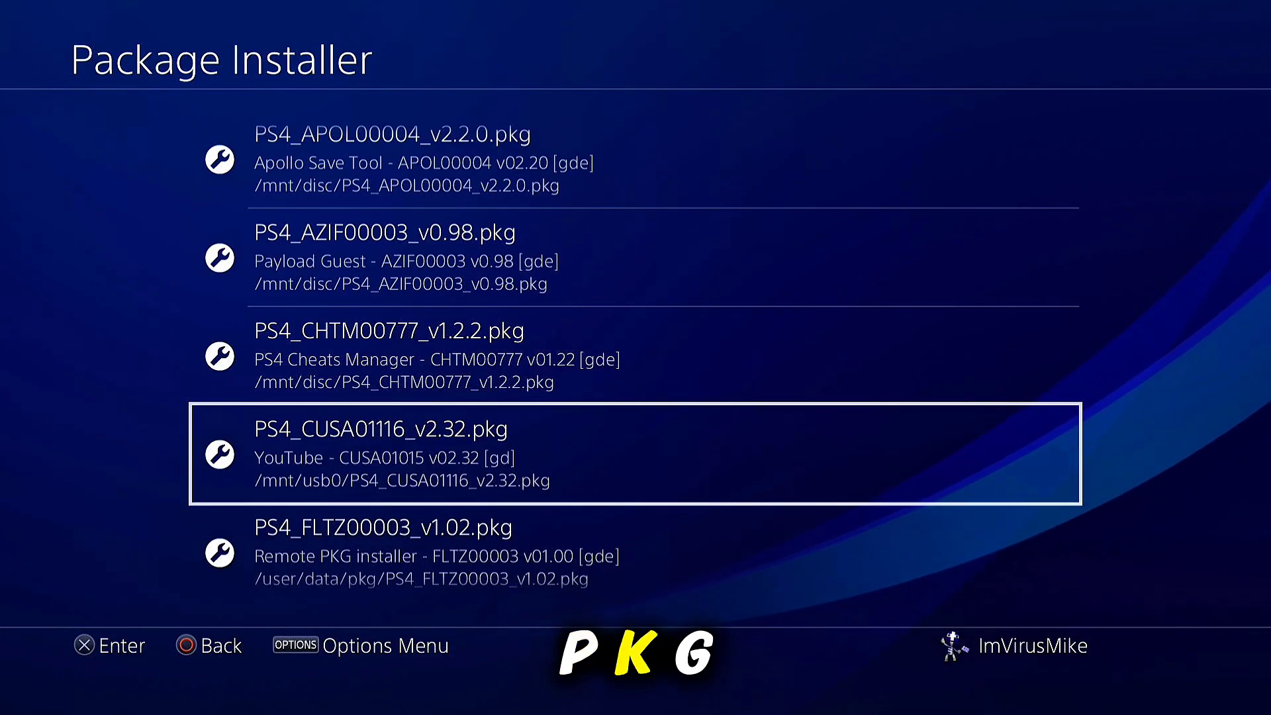
key(Return)
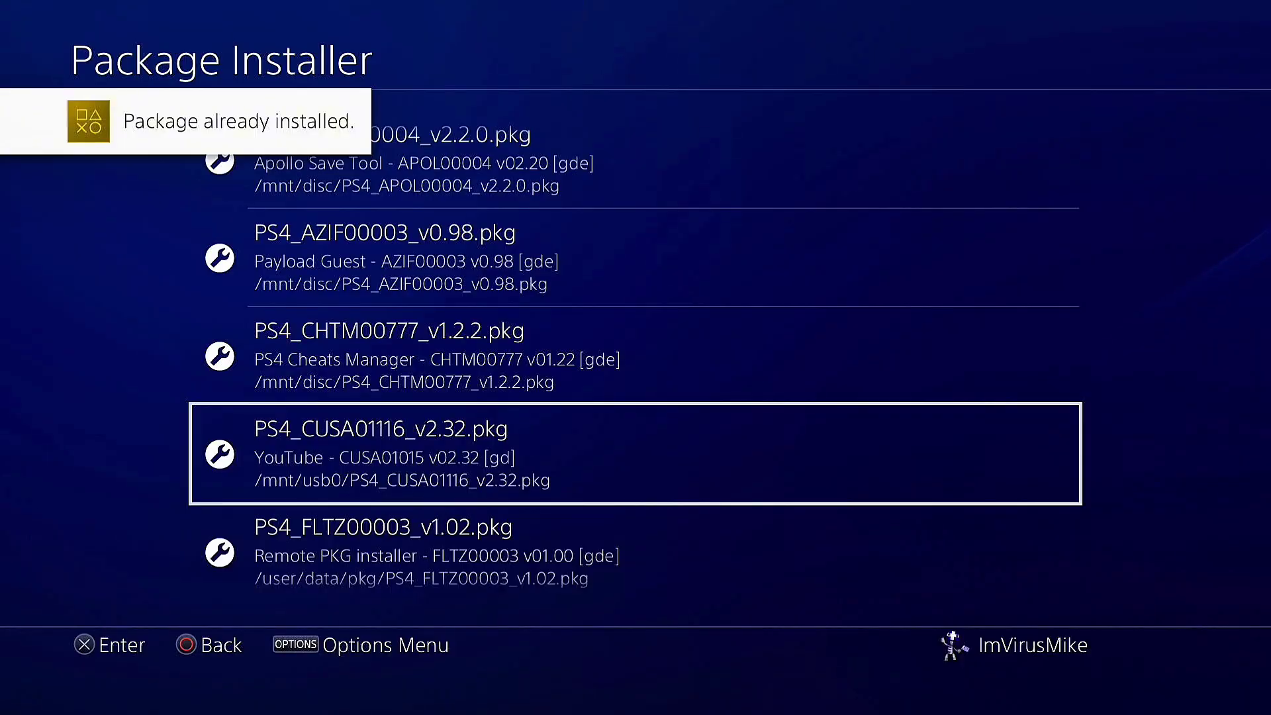
key(Home)
key(Home)
key(Escape)
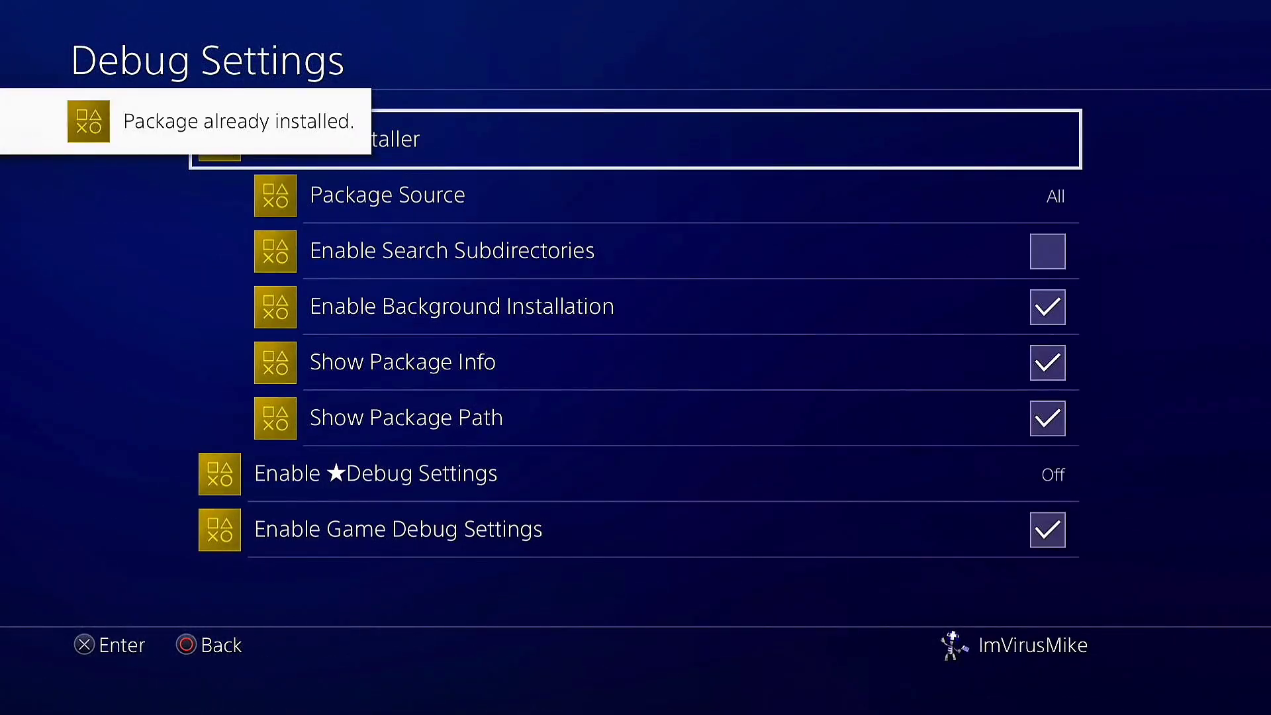
- Delete the existing YouTube app from the PS4 home screen
key(super)
key(Right)
key(Menu)
key(Down)
key(Down)
key(Down)
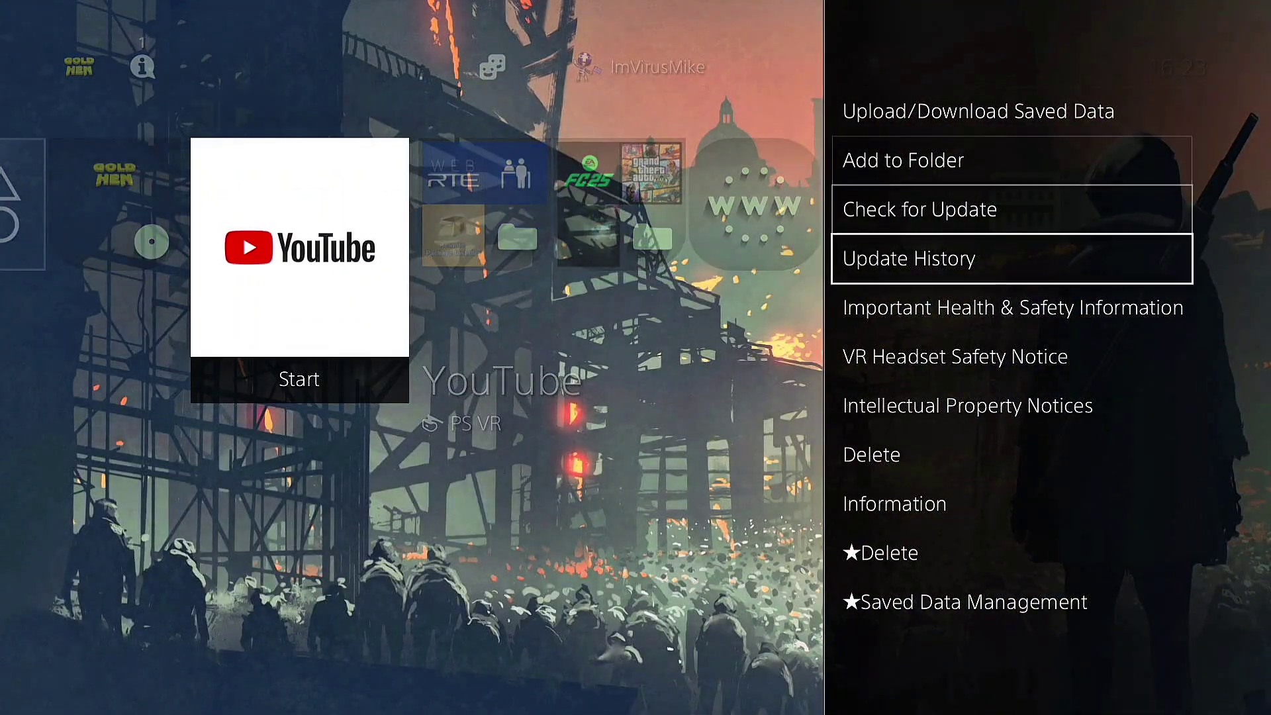
key(Down)
key(Return)
key(Return)
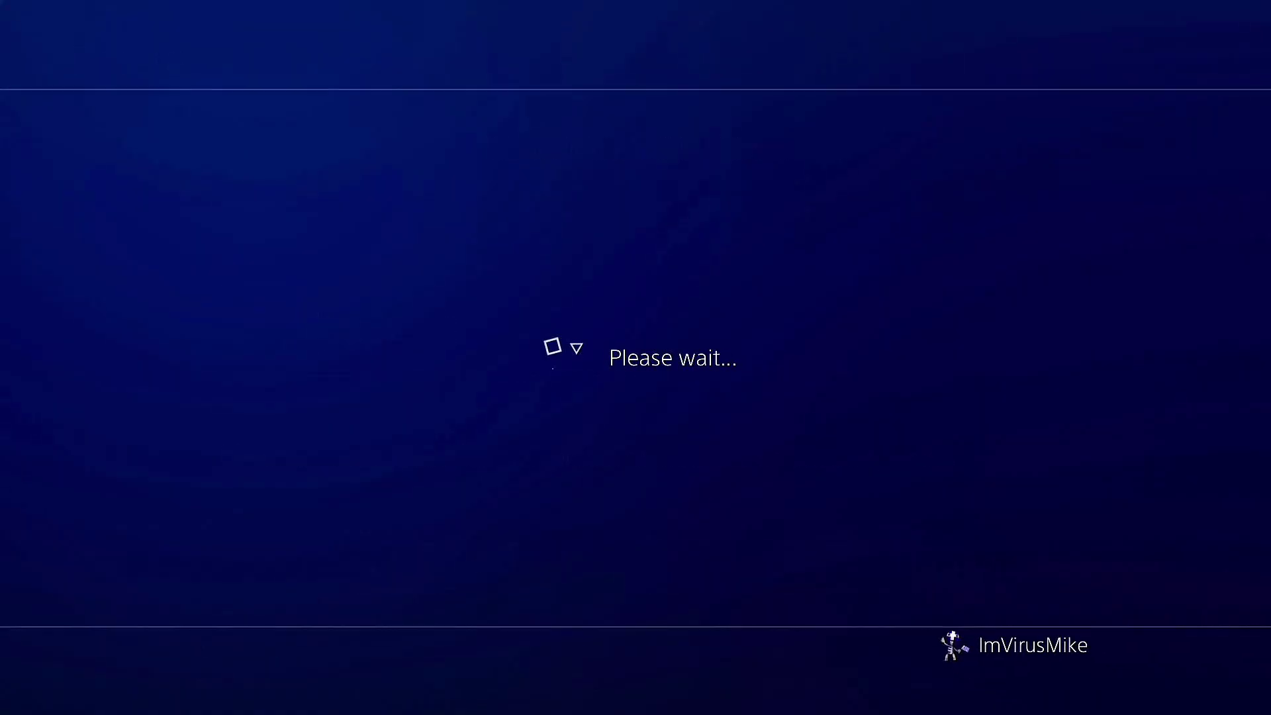
- Reopen the Package Installer from GoldHEN's Debug Settings
key(Up)
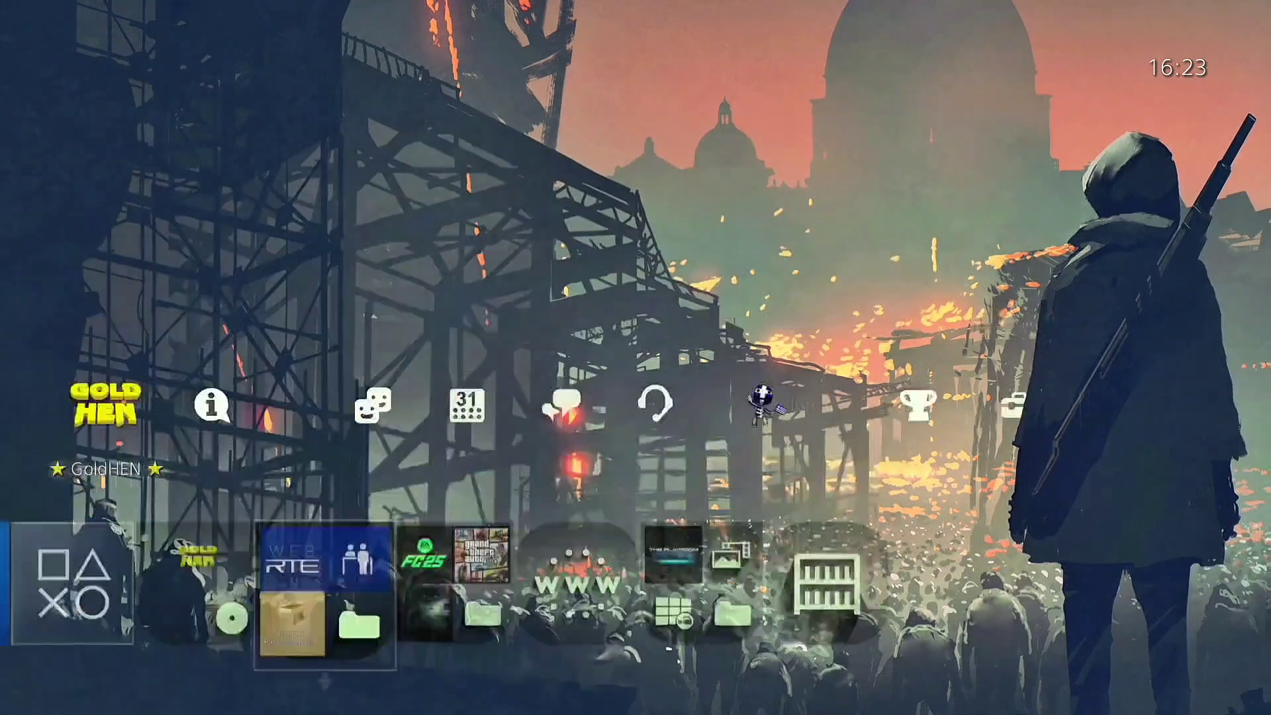
key(Return)
key(Return)
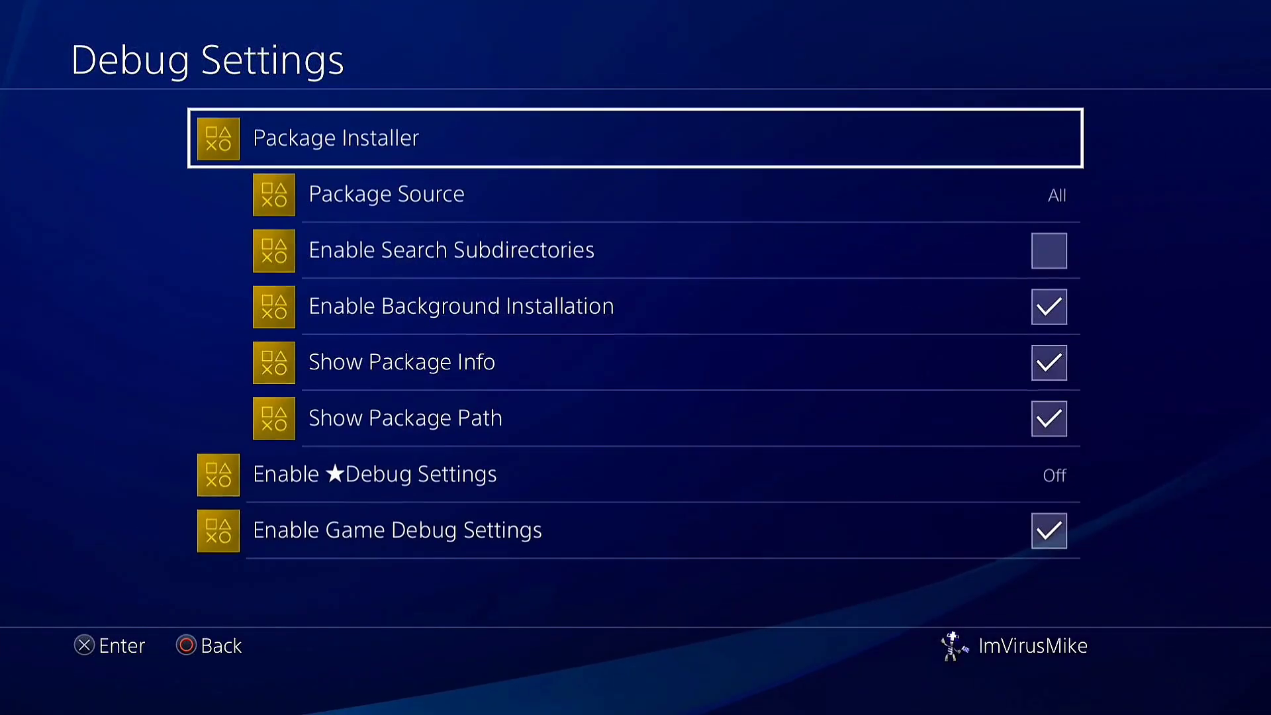
key(Return)
- Install the YouTube package PS4_CUSA01116_v2.32.pkg from the USB drive
key(Down)
key(Down)
key(Down)
key(Down)
key(Down)
key(Down)
key(Down)
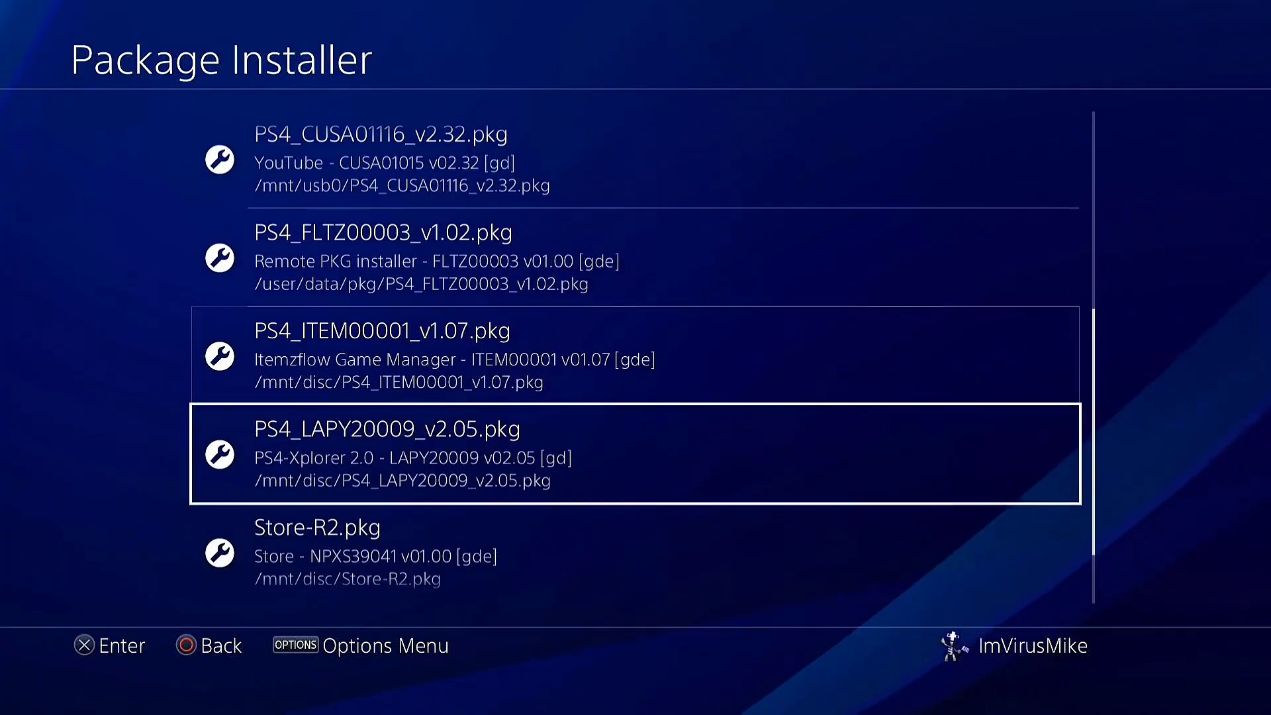
key(Up)
key(Up)
key(Down)
key(Down)
key(Down)
key(Up)
key(Up)
key(Up)
key(Up)
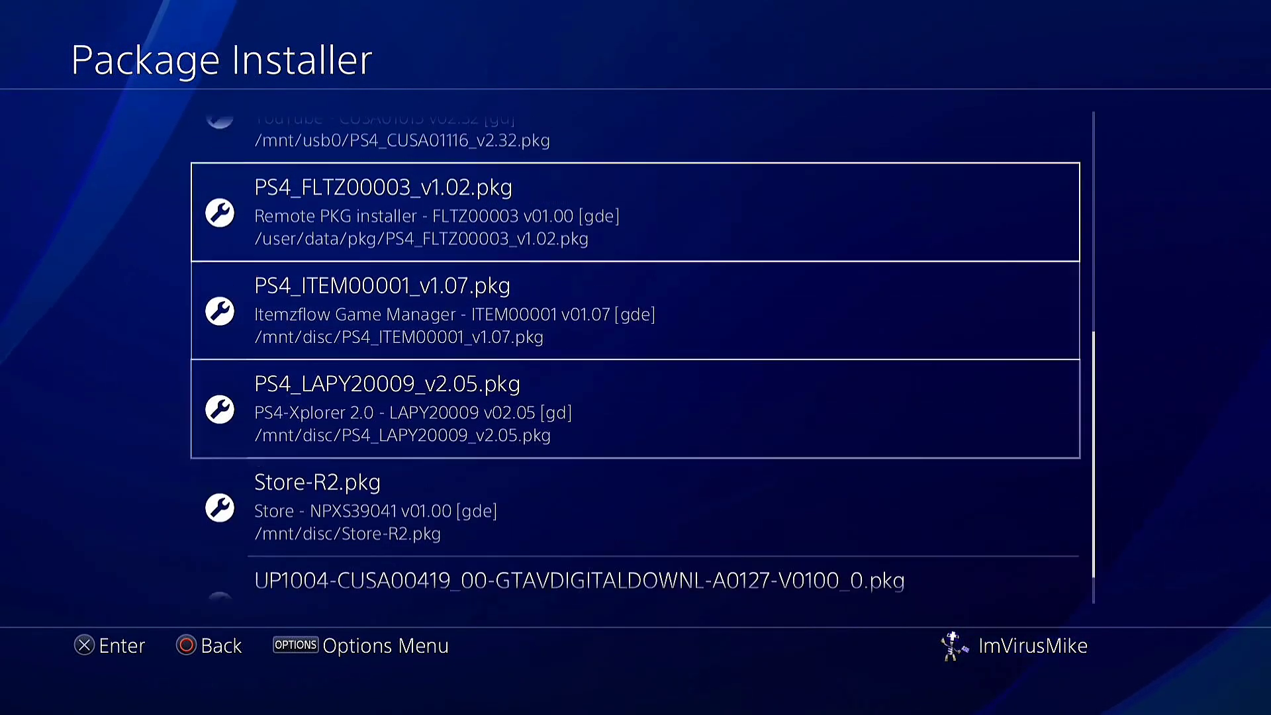
key(Up)
key(Down)
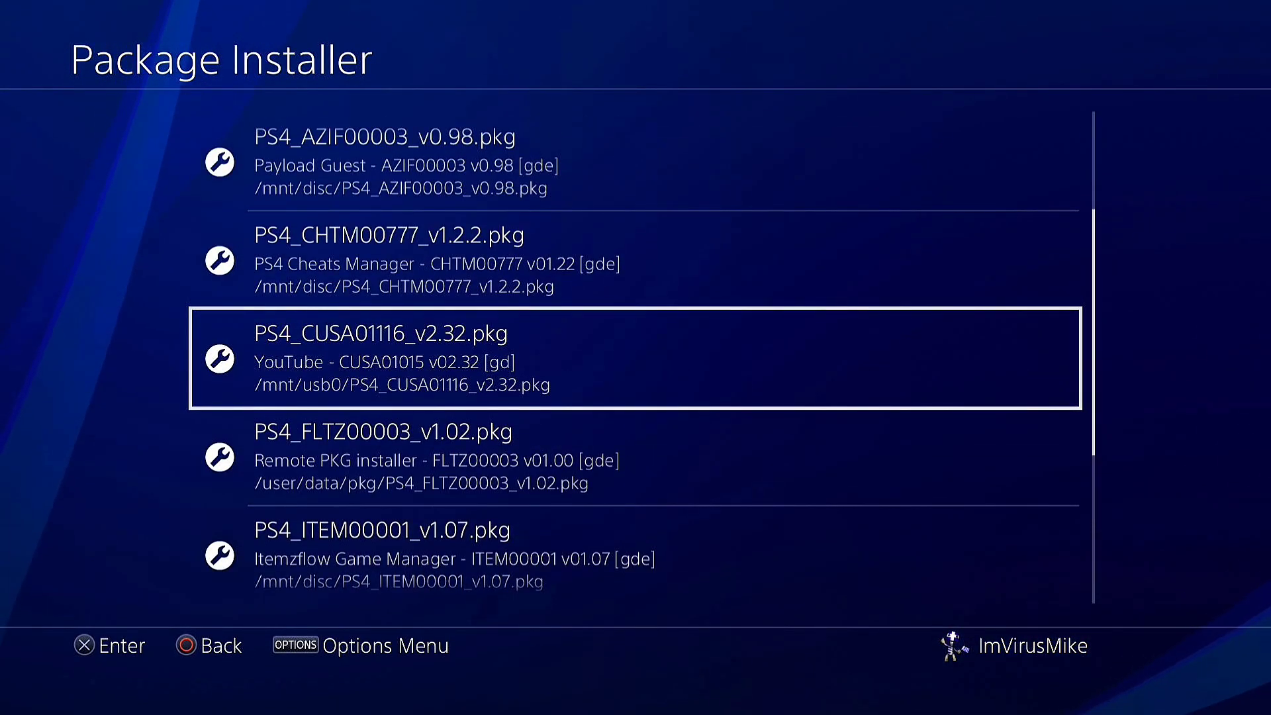
key(Return)
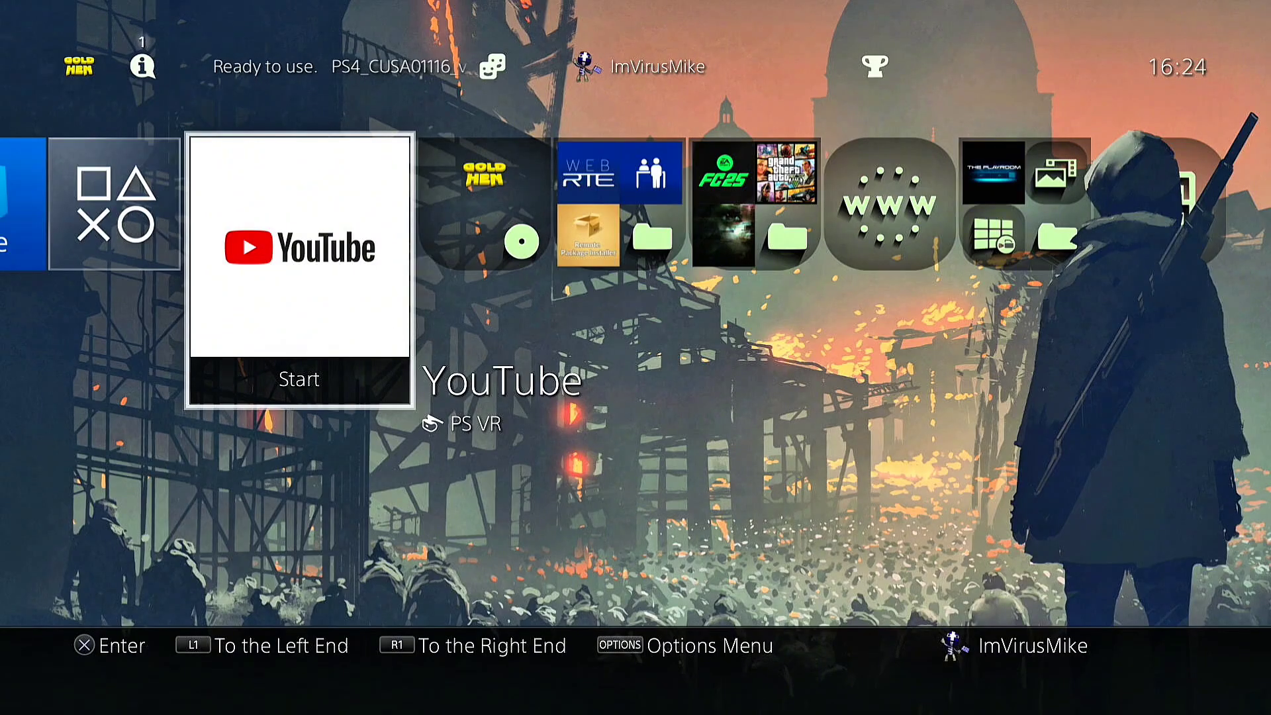
- Start the YouTube app from the home screen, check its sign-in options and return without signing in
key(Return)
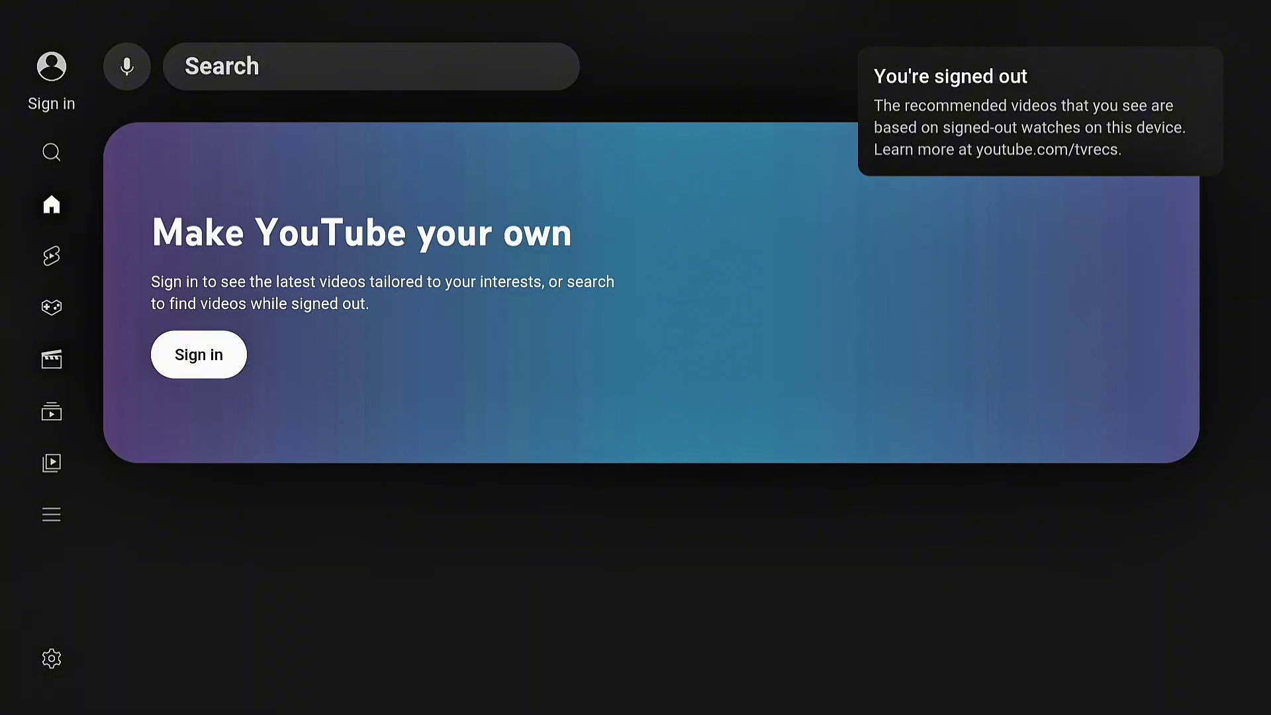
key(Return)
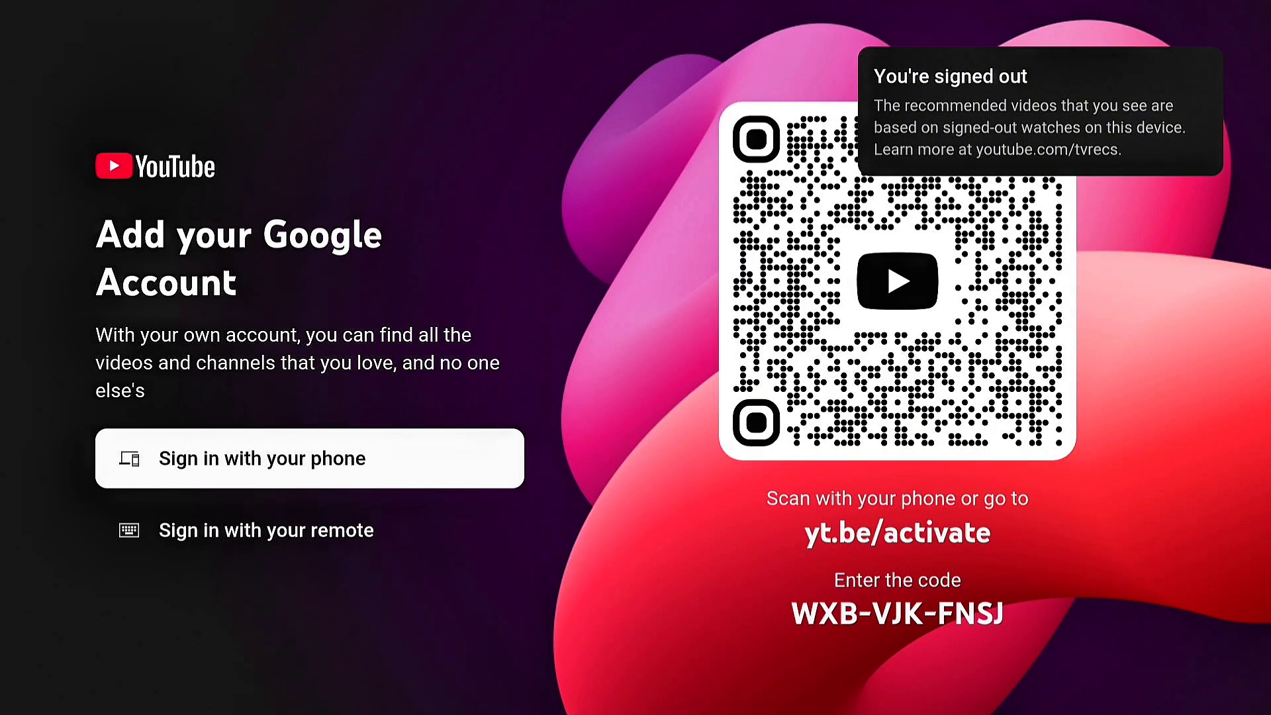
key(Down)
key(Up)
key(Escape)
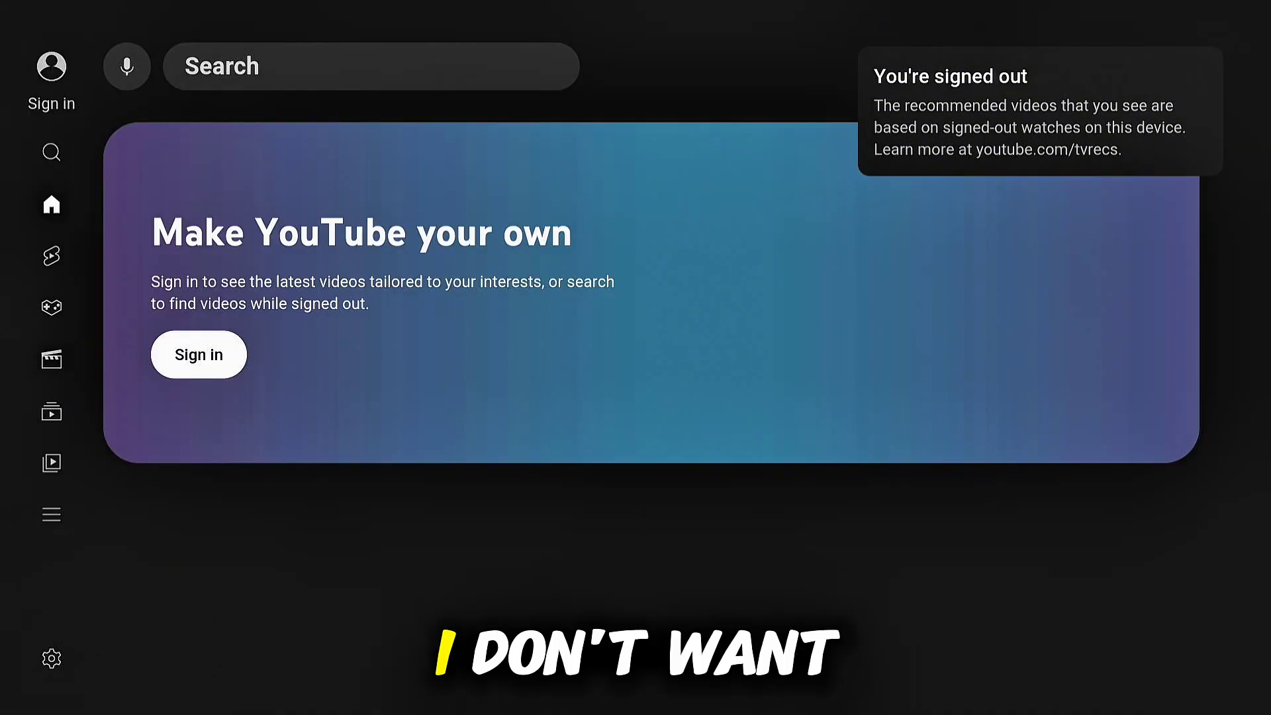
- Run the suggested "songs" search from YouTube's search page
key(Up)
key(Right)
key(Left)
key(Down)
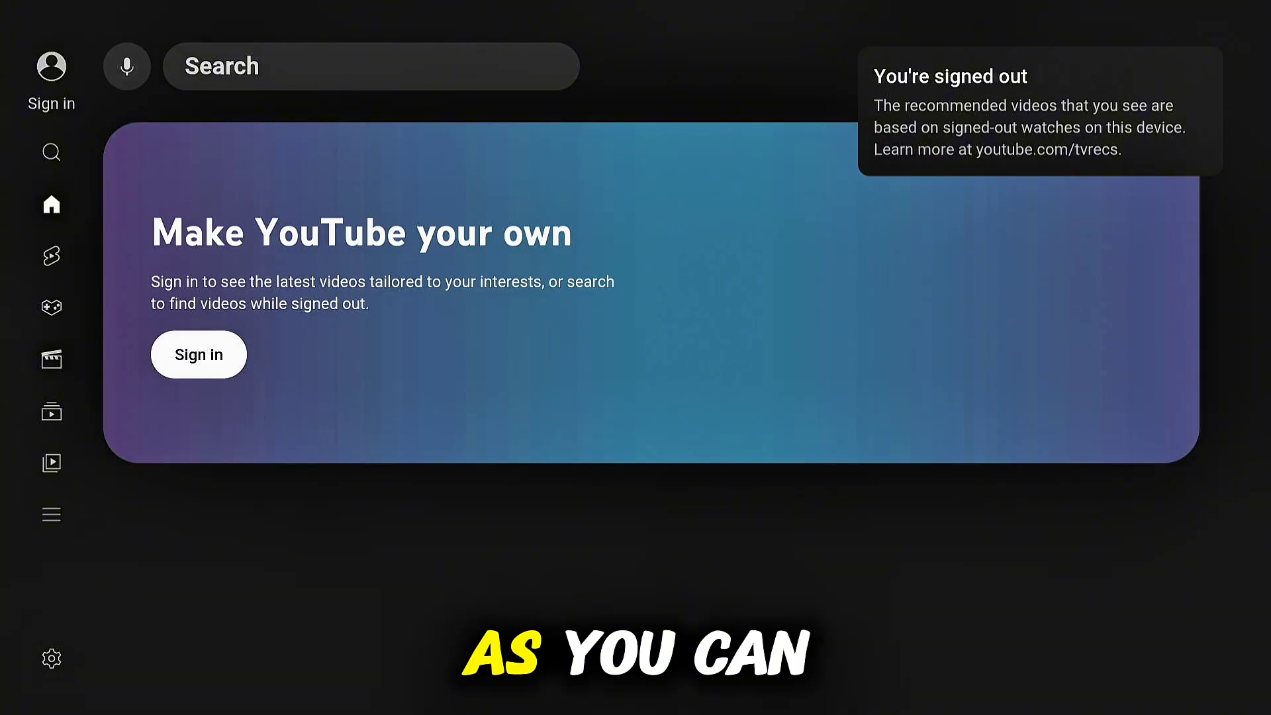
key(Left)
key(Up)
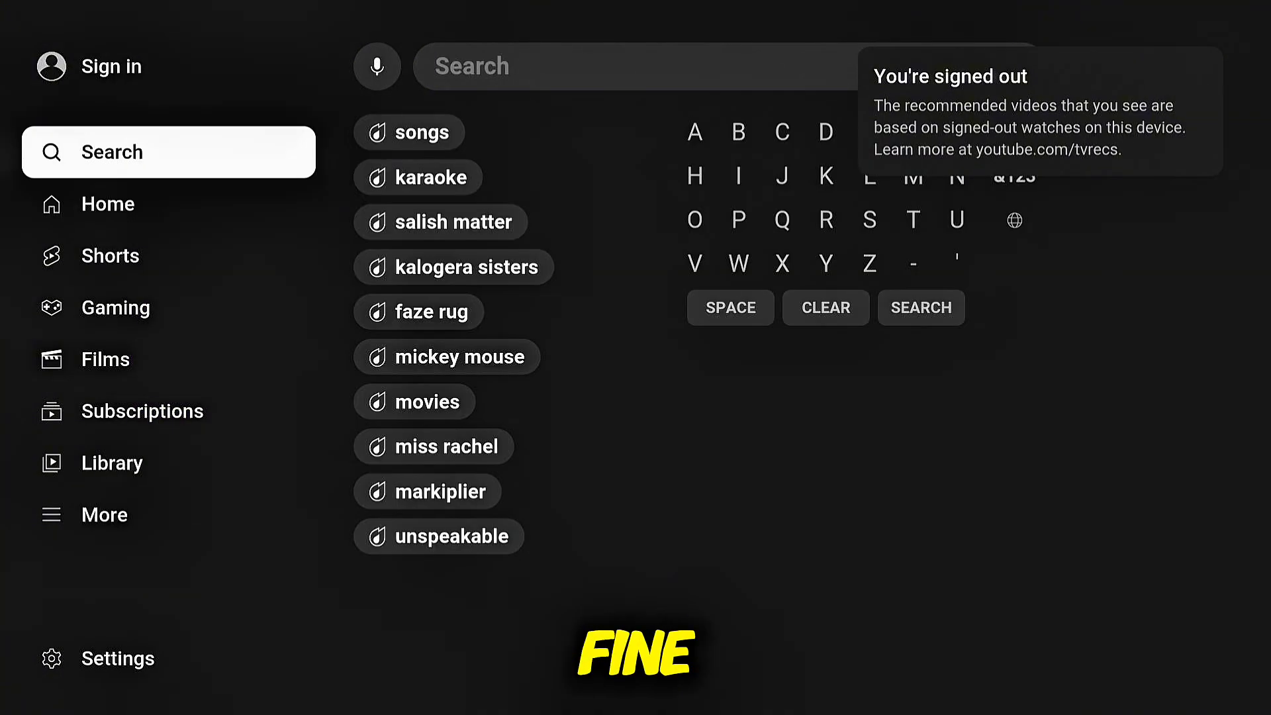
key(Right)
key(Down)
key(Down)
key(Up)
key(Return)
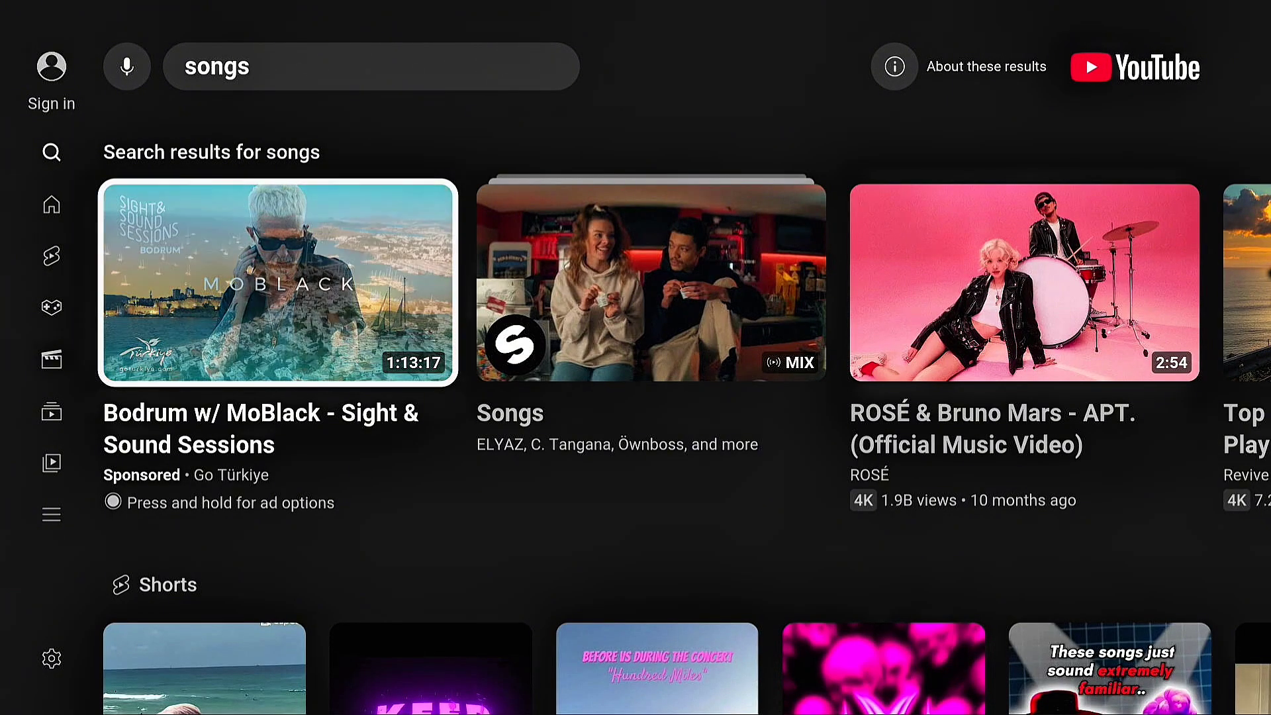
- Browse the videos and Shorts in the search results for songs
key(Right)
key(Right)
key(Right)
key(Right)
key(Down)
key(Left)
key(Right)
key(Right)
key(Down)
key(Right)
key(Right)
key(Up)
key(Up)
key(Up)
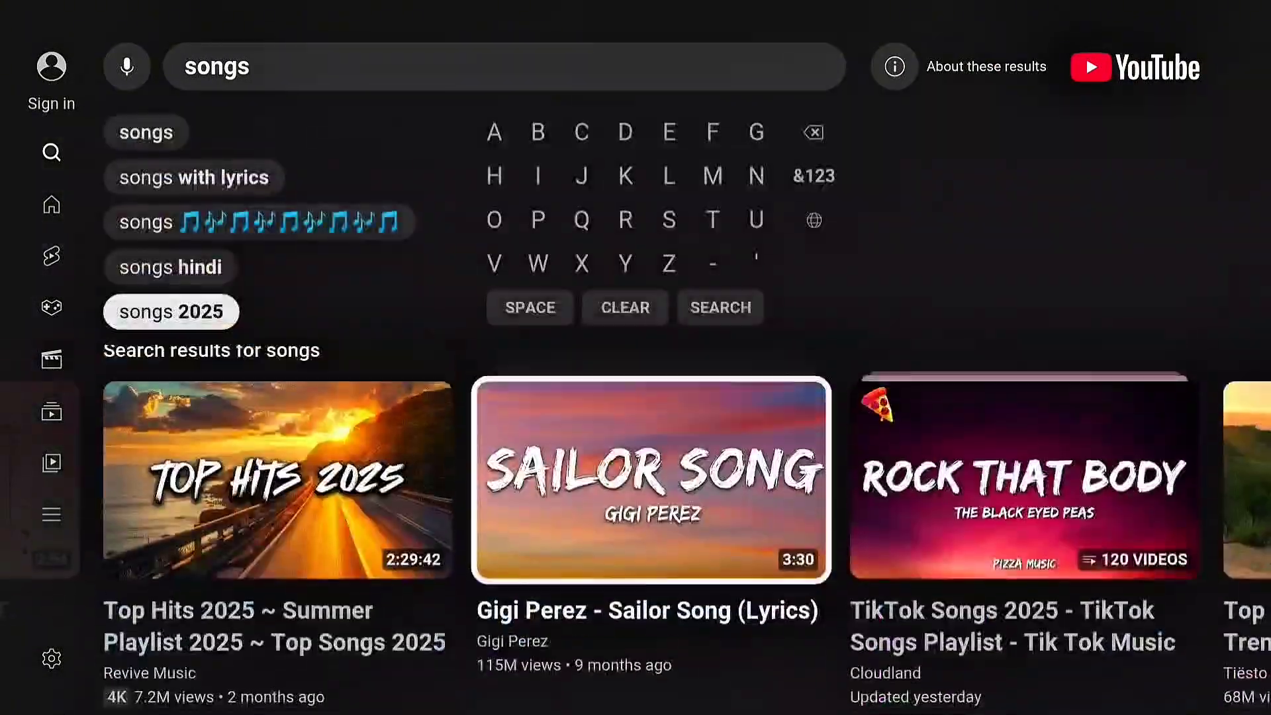
- Go back to the search keyboard and clear the whole songs query from the search field
key(Up)
key(Up)
key(Up)
key(Up)
key(Up)
key(Right)
key(Up)
key(Right)
key(Down)
key(Down)
key(Right)
key(Up)
key(Up)
key(Right)
key(Up)
key(Up)
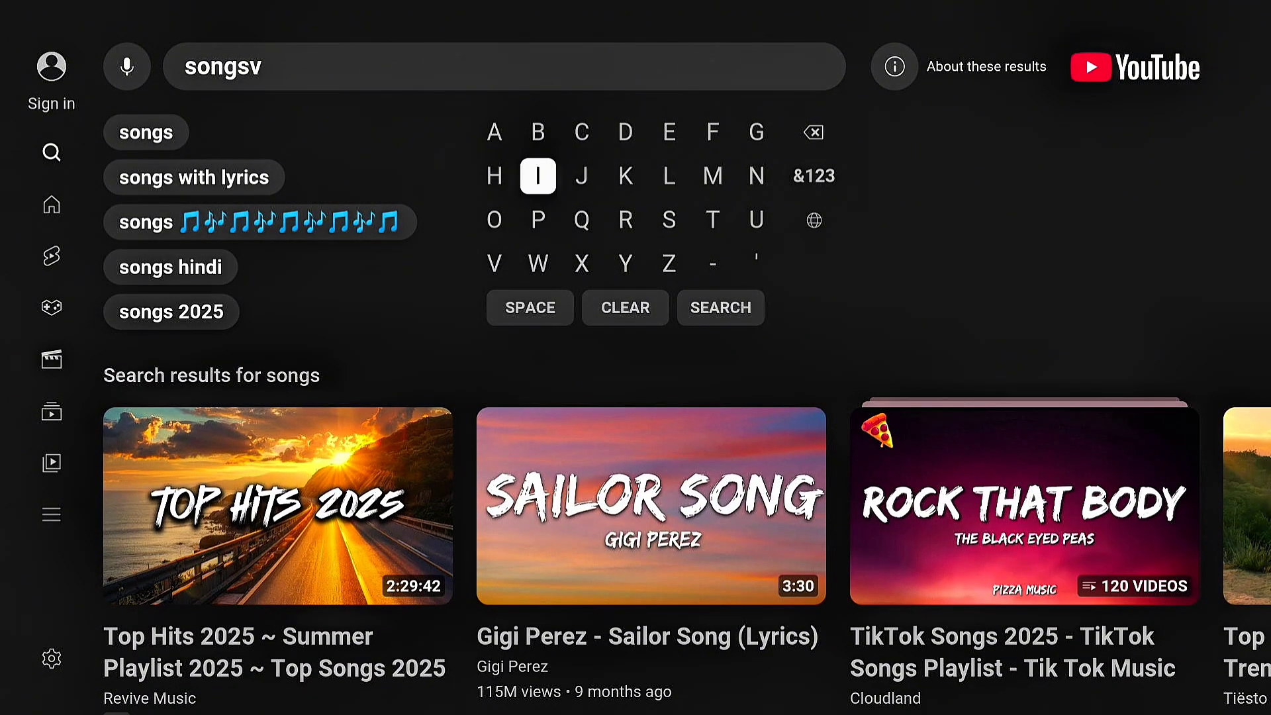
key(BackSpace)
key(BackSpace)
key(BackSpace)
key(BackSpace)
key(Down)
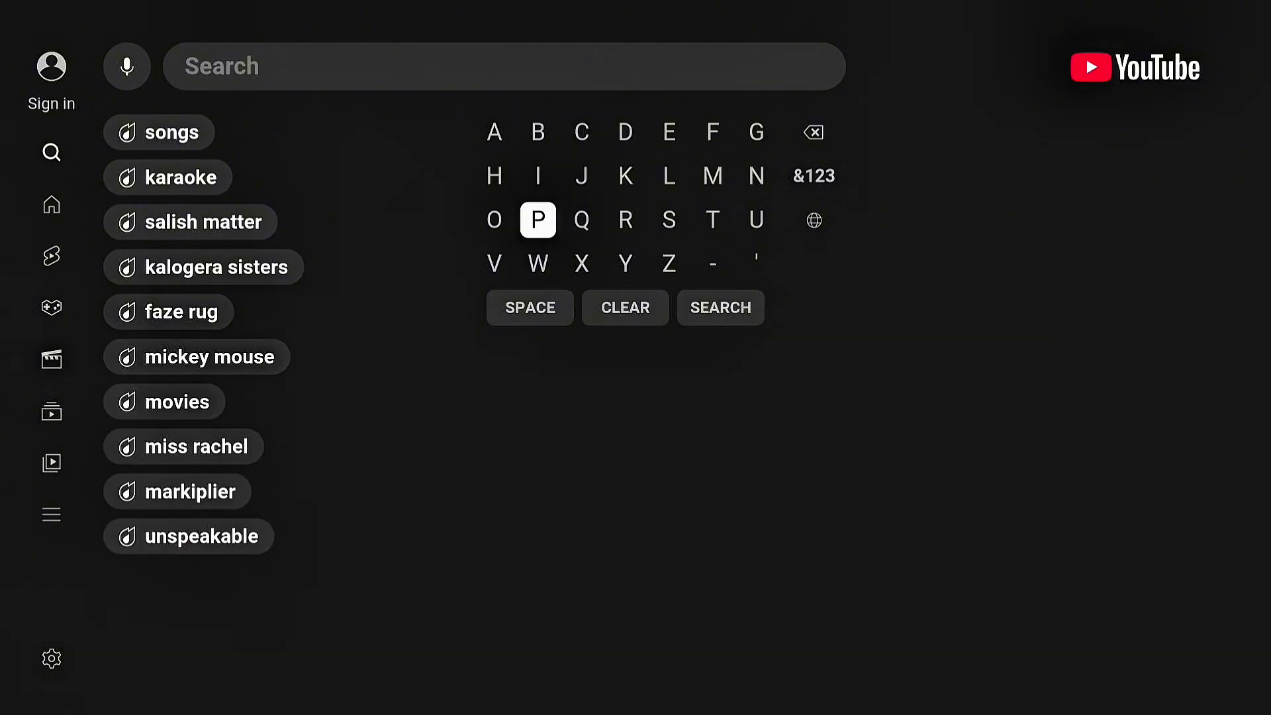
- Enter "virusm" as the new query and run the suggested "virus mike" search
key(Up)
key(Right)
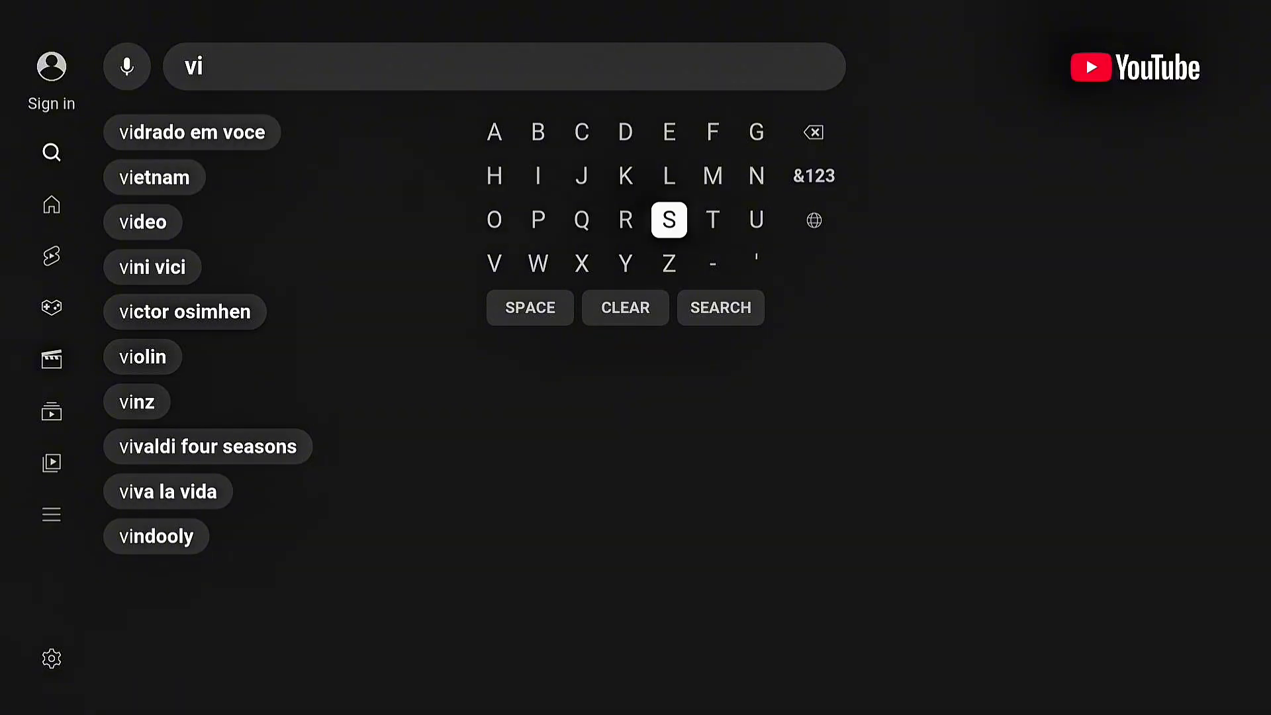
key(Right)
key(Right)
key(Right)
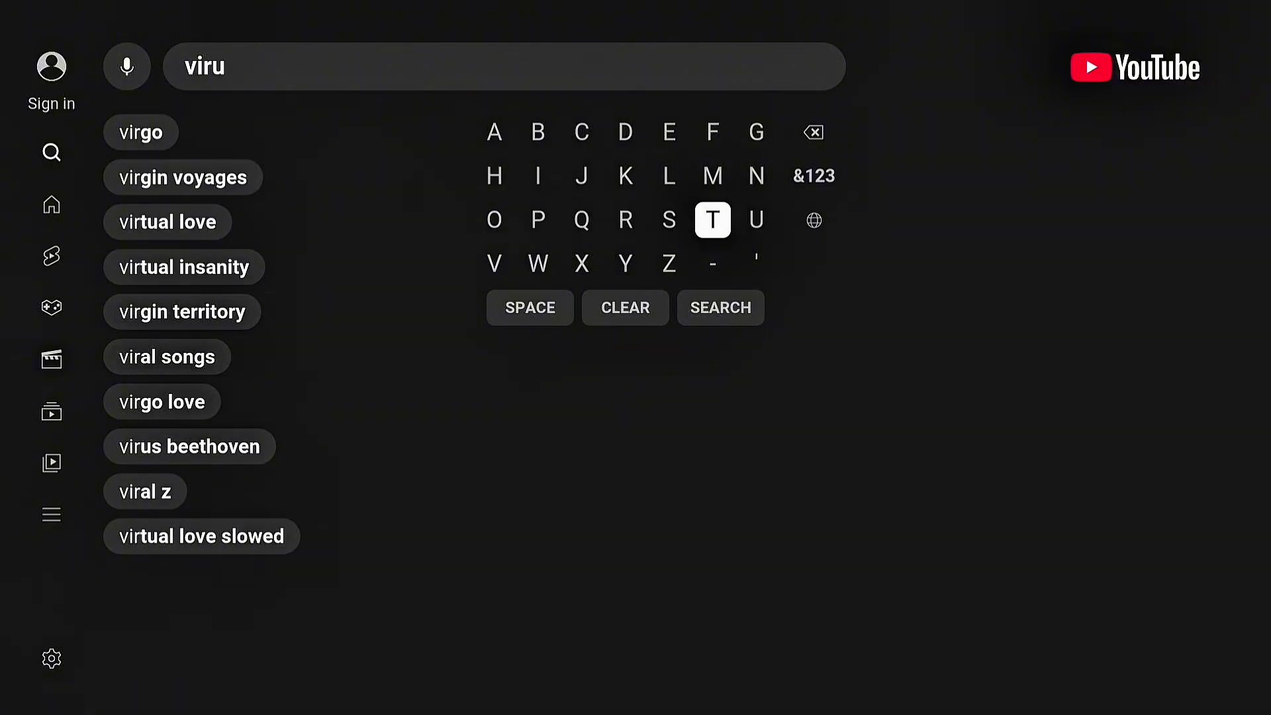
key(Left)
key(Left)
key(Left)
key(Down)
key(Down)
key(Down)
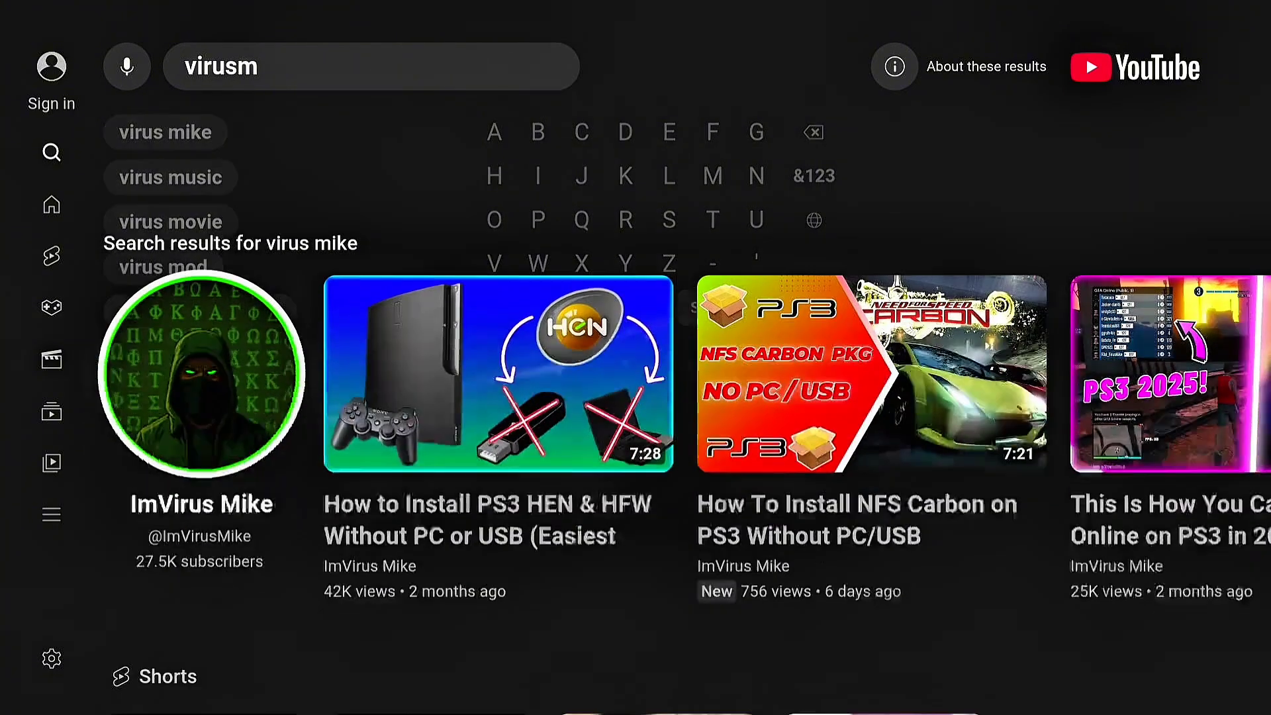
- Open the ImVirus Mike channel and start its video "PS4 Jailbreak BD-JB Lapse 1.2 AIO + GoldHEN | Full Test"
key(Left)
key(Return)
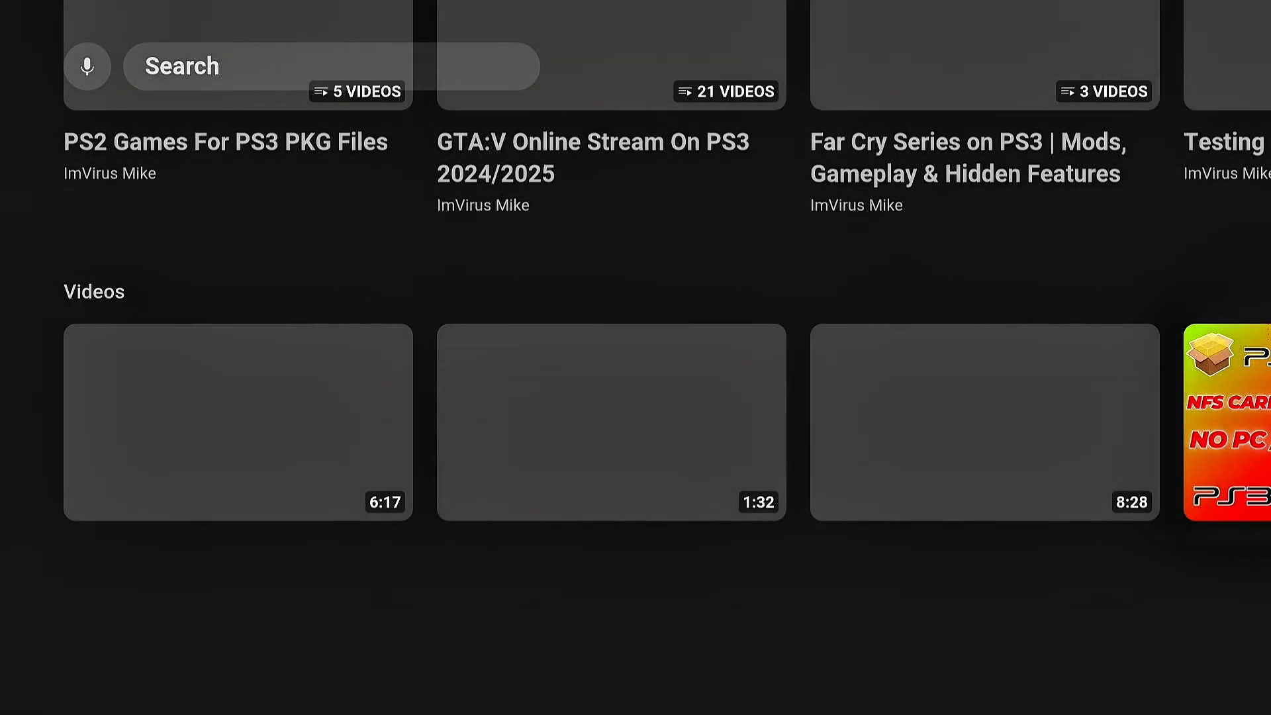
key(Down)
key(Down)
key(Right)
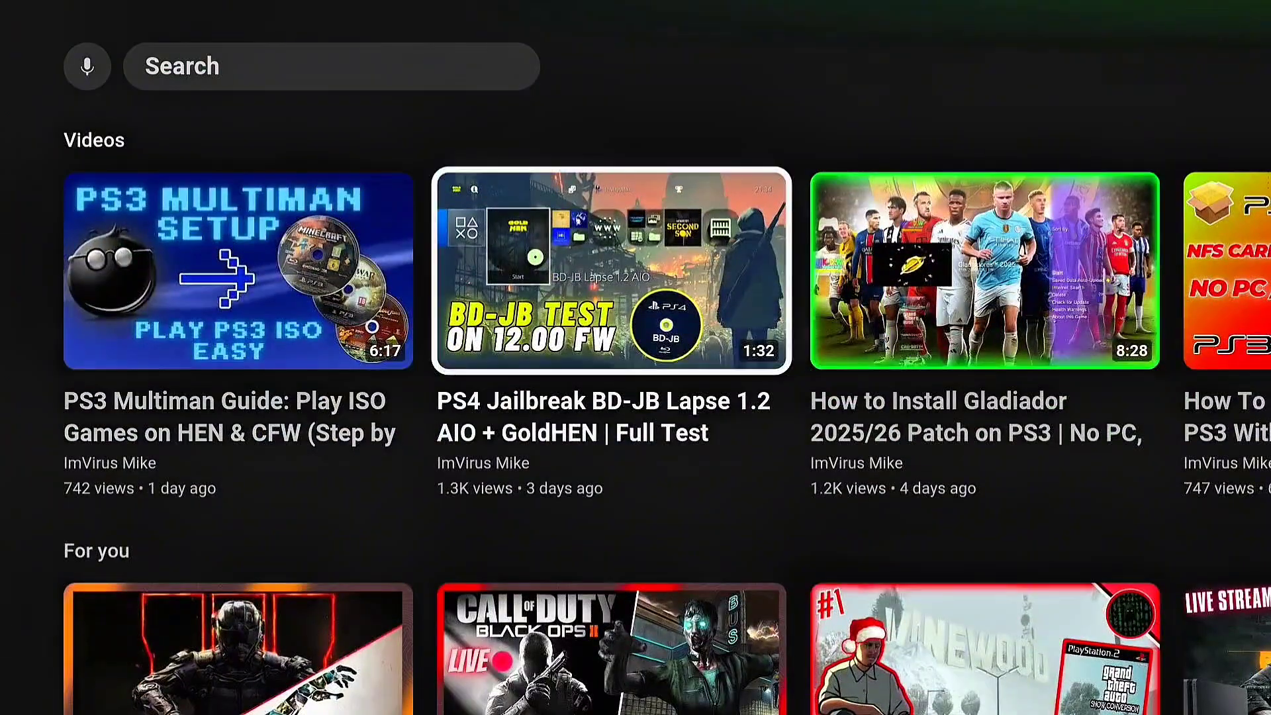
key(Return)
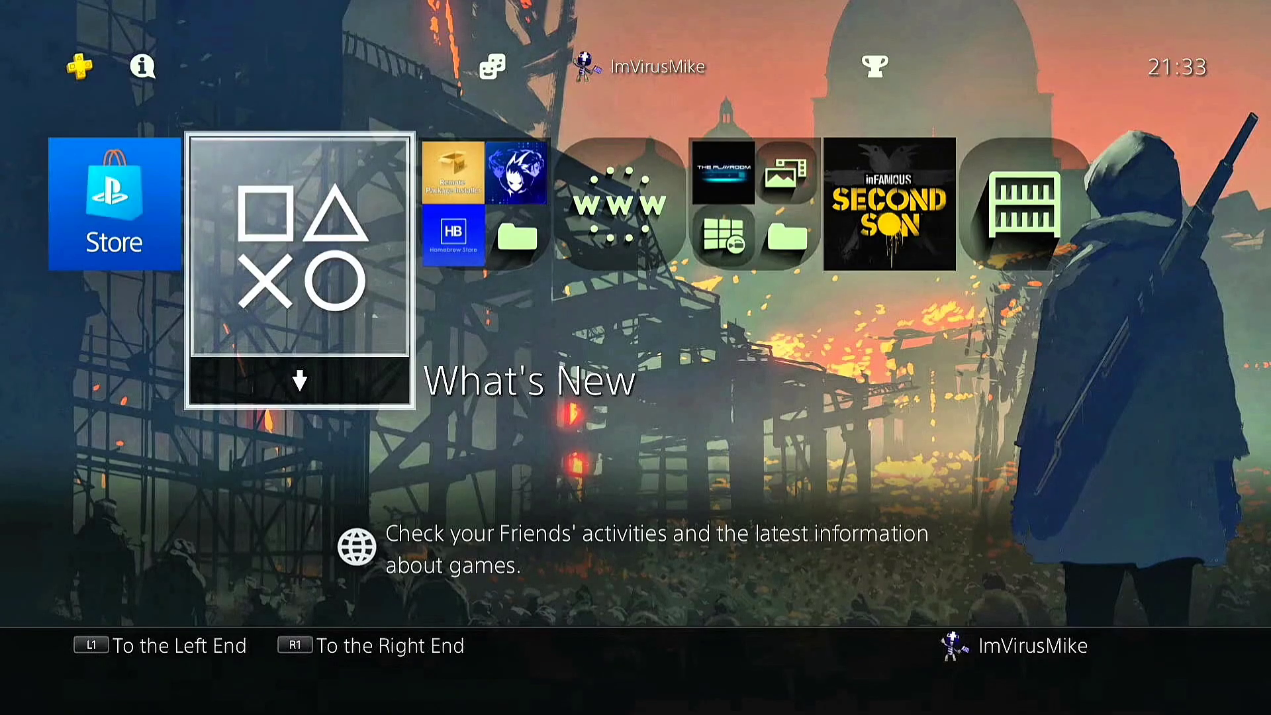
- Go to the console's Settings from the PS4 home screen
key(Up)
key(Right)
key(Right)
key(Right)
key(Right)
key(Right)
key(Right)
key(Right)
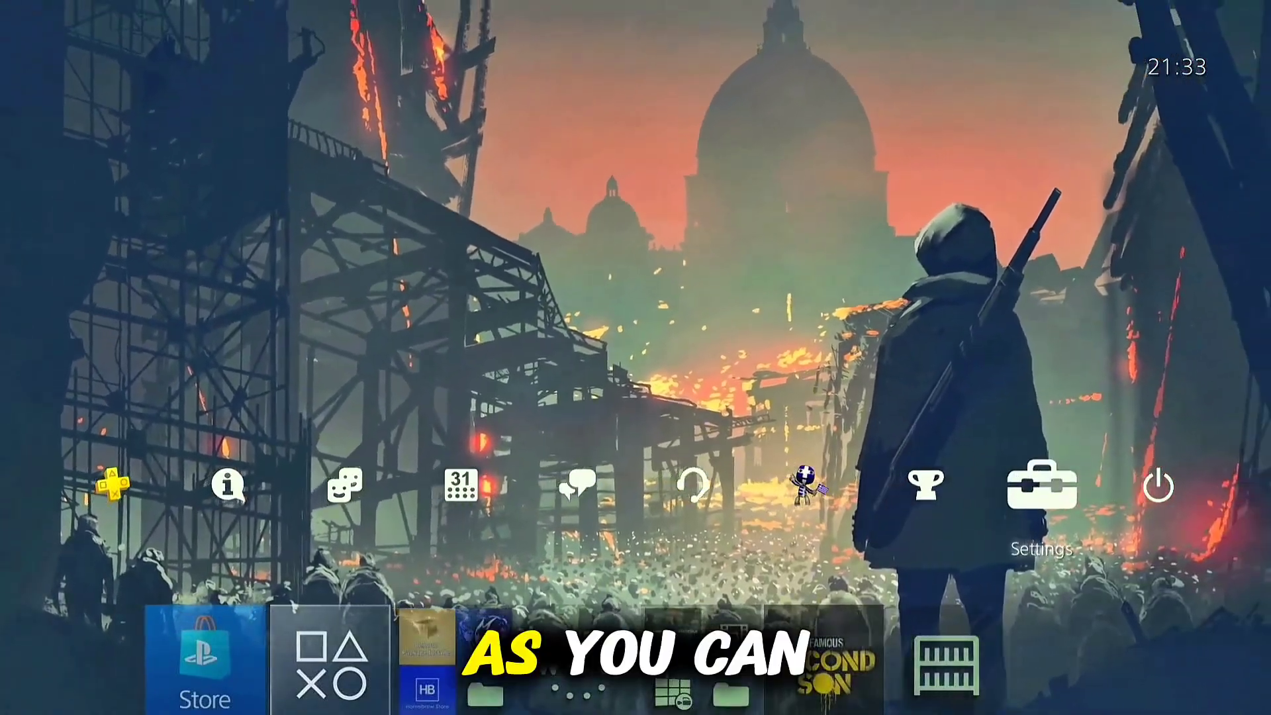